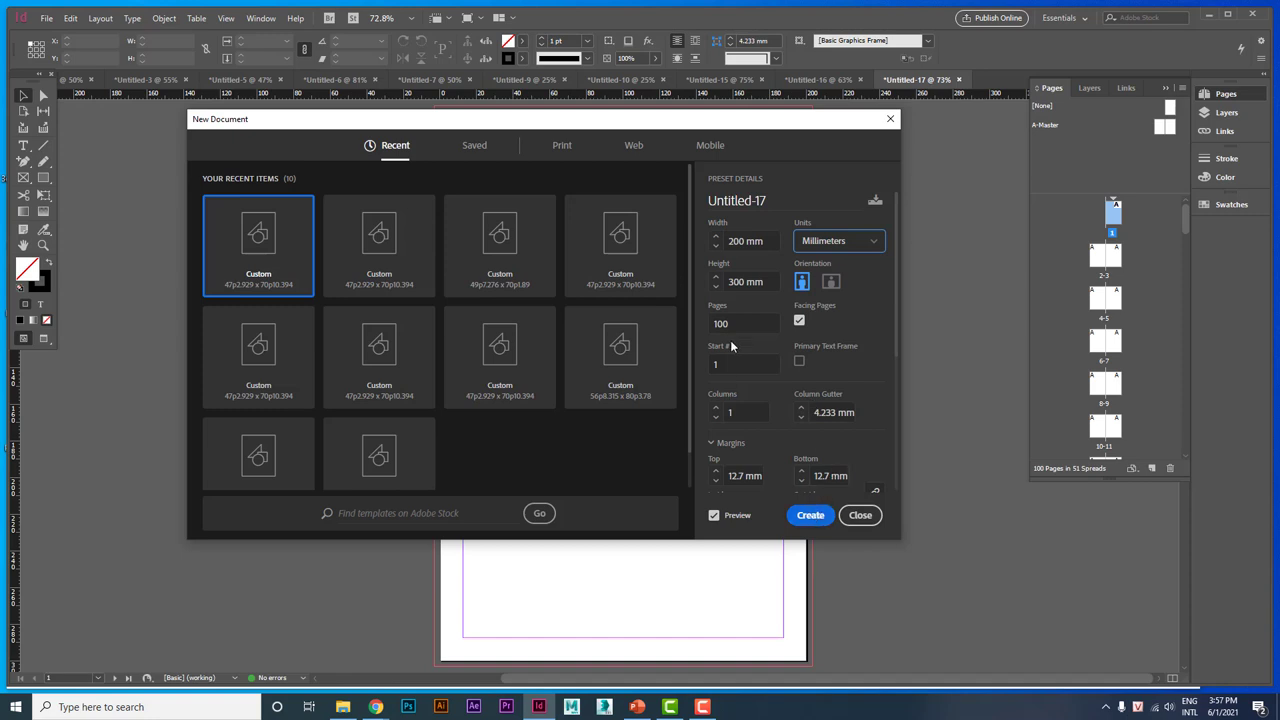
- Create the 200 × 300 mm, 100-page document with facing pages turned off, and open its A-Master page
{"action": "left_click", "coordinate": [799, 321]}
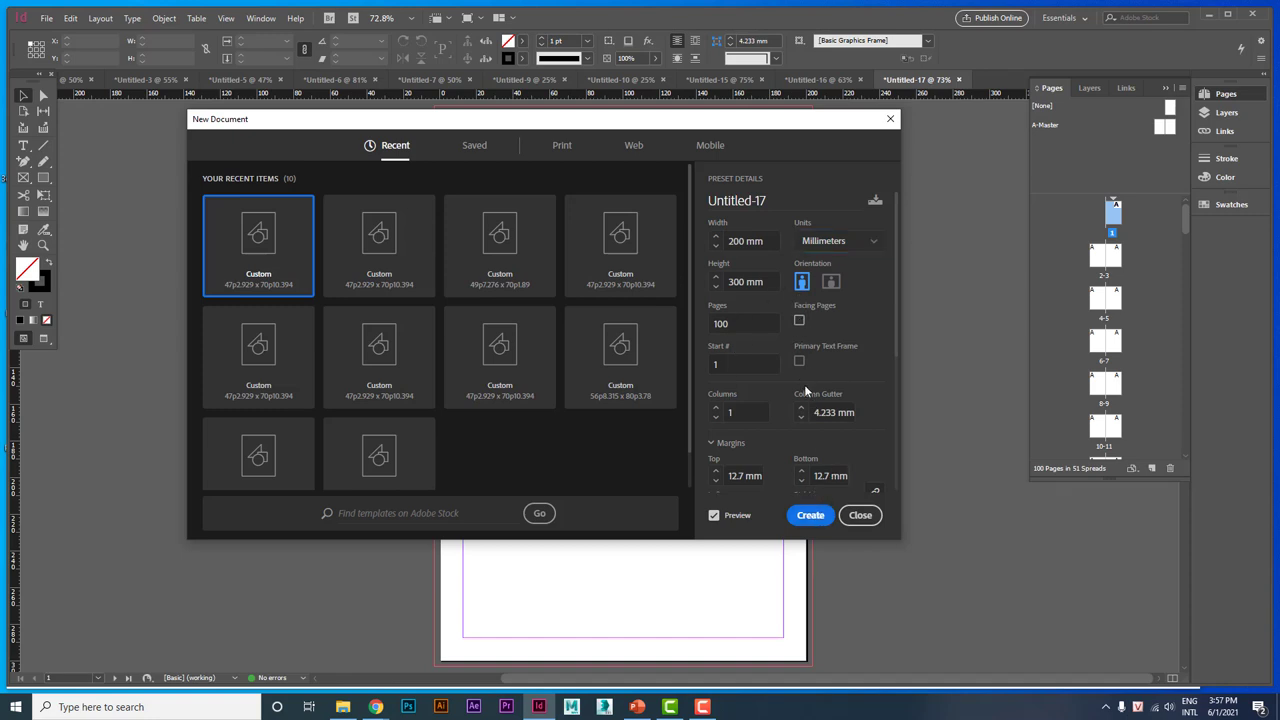
{"action": "left_click", "coordinate": [810, 516]}
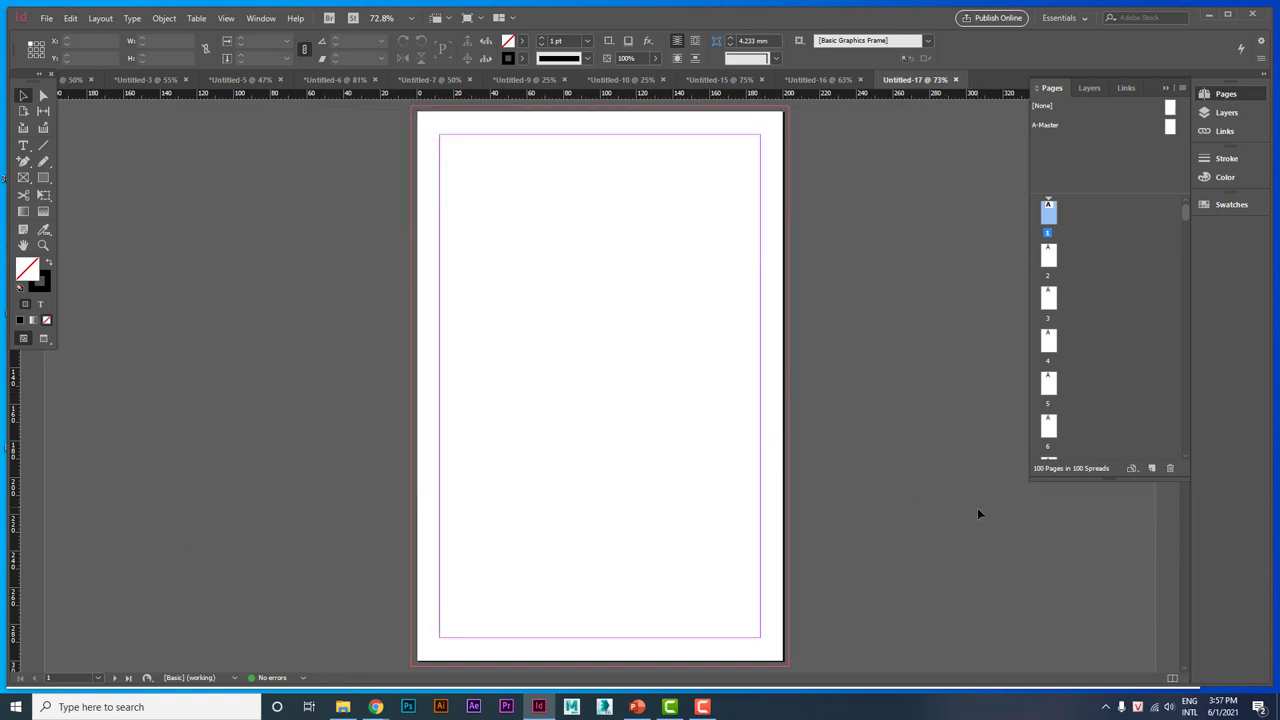
{"action": "double_click", "coordinate": [1170, 127]}
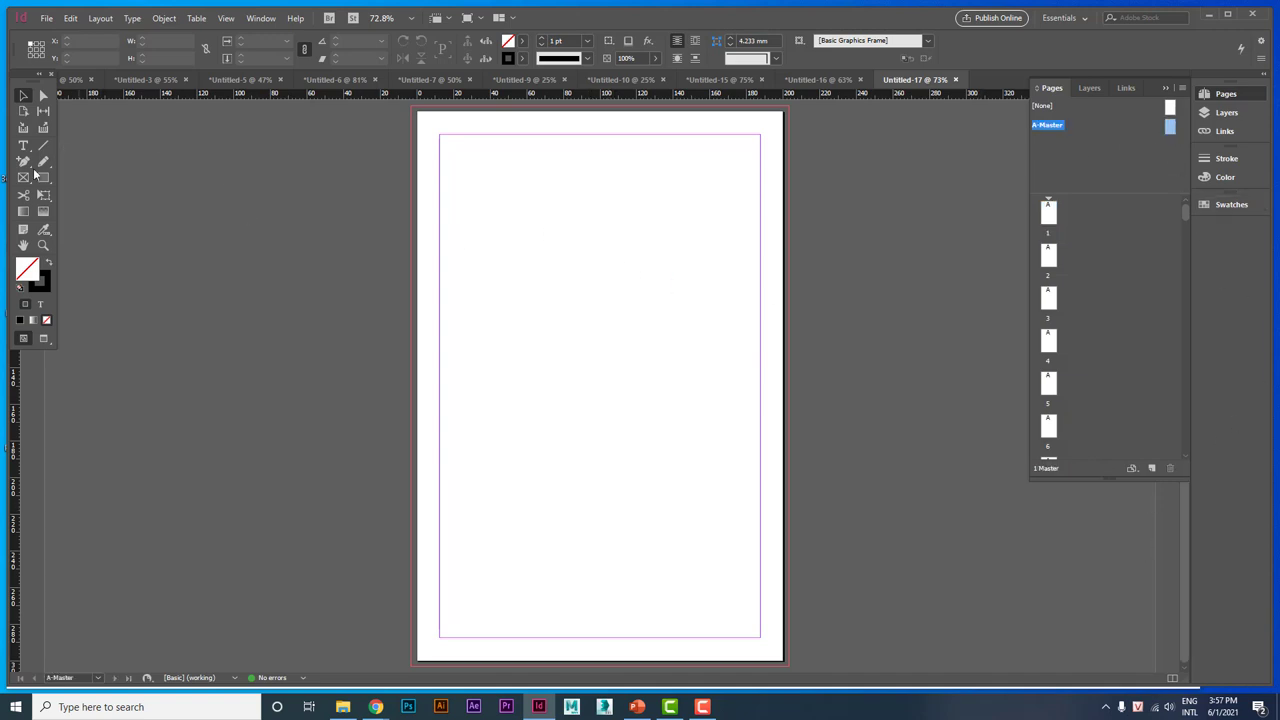
- Draw a rectangle about 154.5 × 30 mm near the A-Master's upper margin, filled with red C=15 M=100 Y=100 K=0 and without a stroke
{"action": "left_click", "coordinate": [43, 177]}
{"action": "left_click_drag", "start_coordinate": [449, 147], "coordinate": [733, 202]}
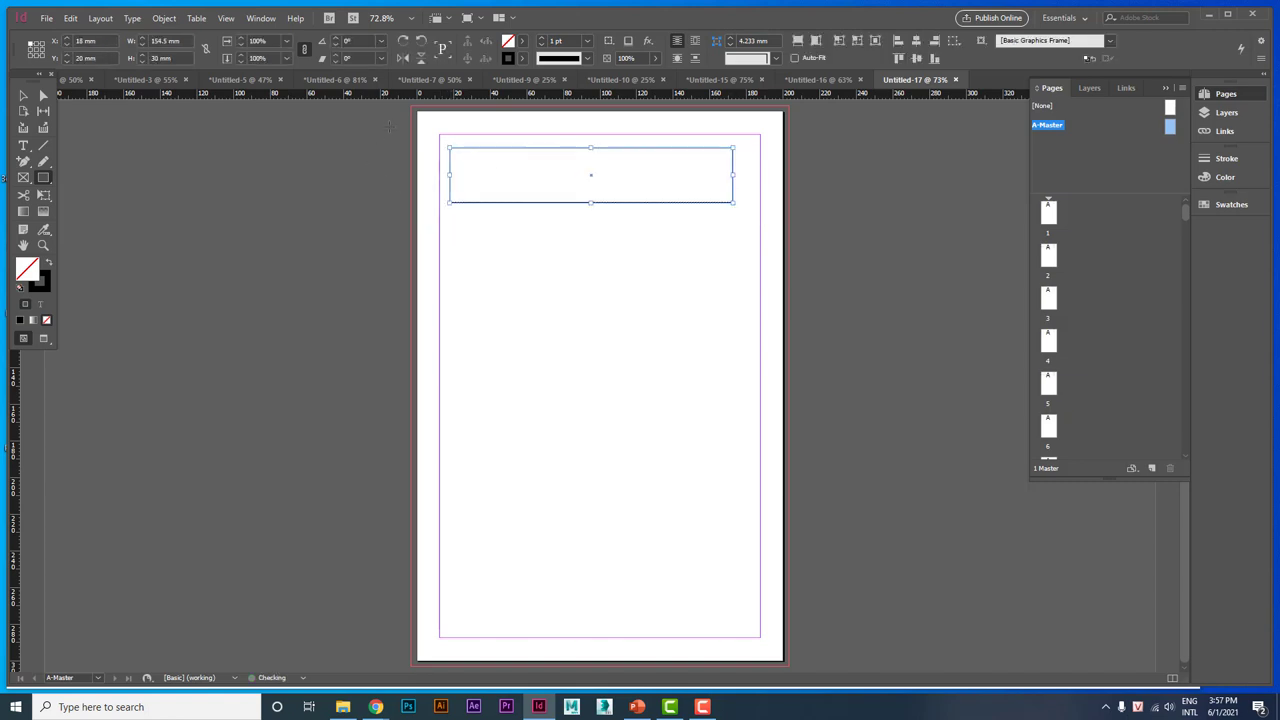
{"action": "left_click", "coordinate": [522, 41]}
{"action": "left_click", "coordinate": [420, 184]}
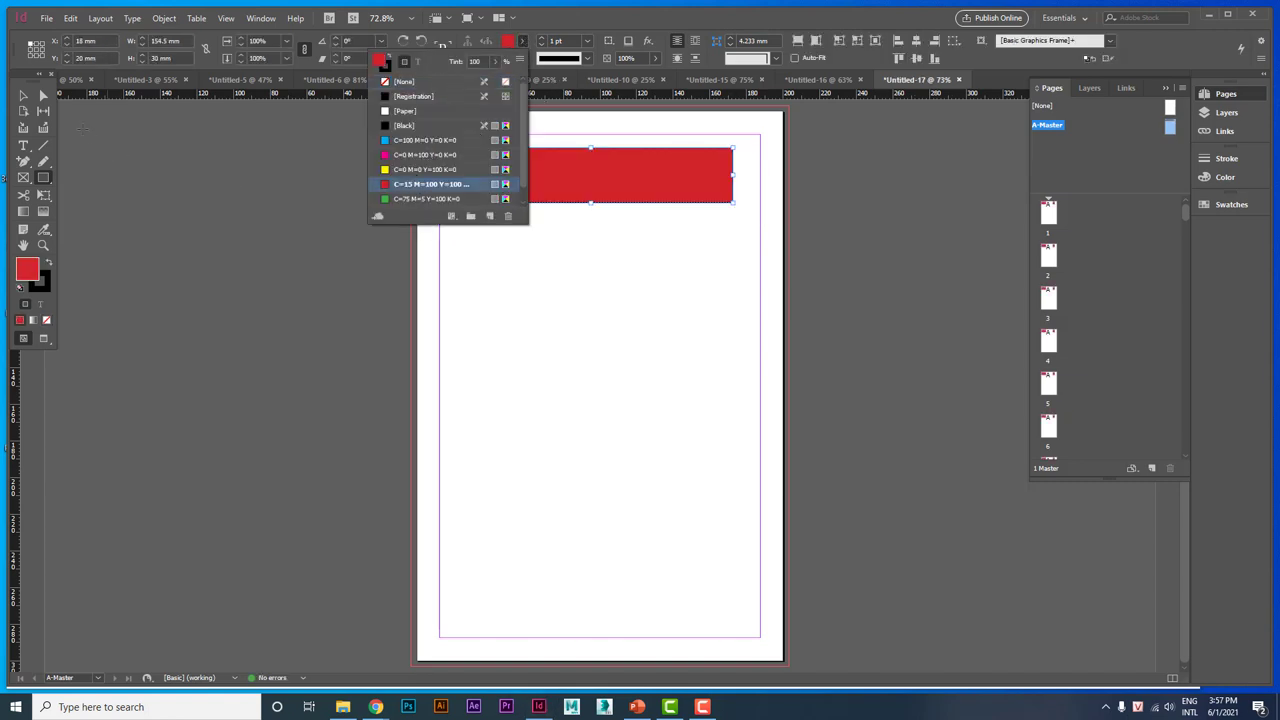
{"action": "left_click", "coordinate": [40, 281]}
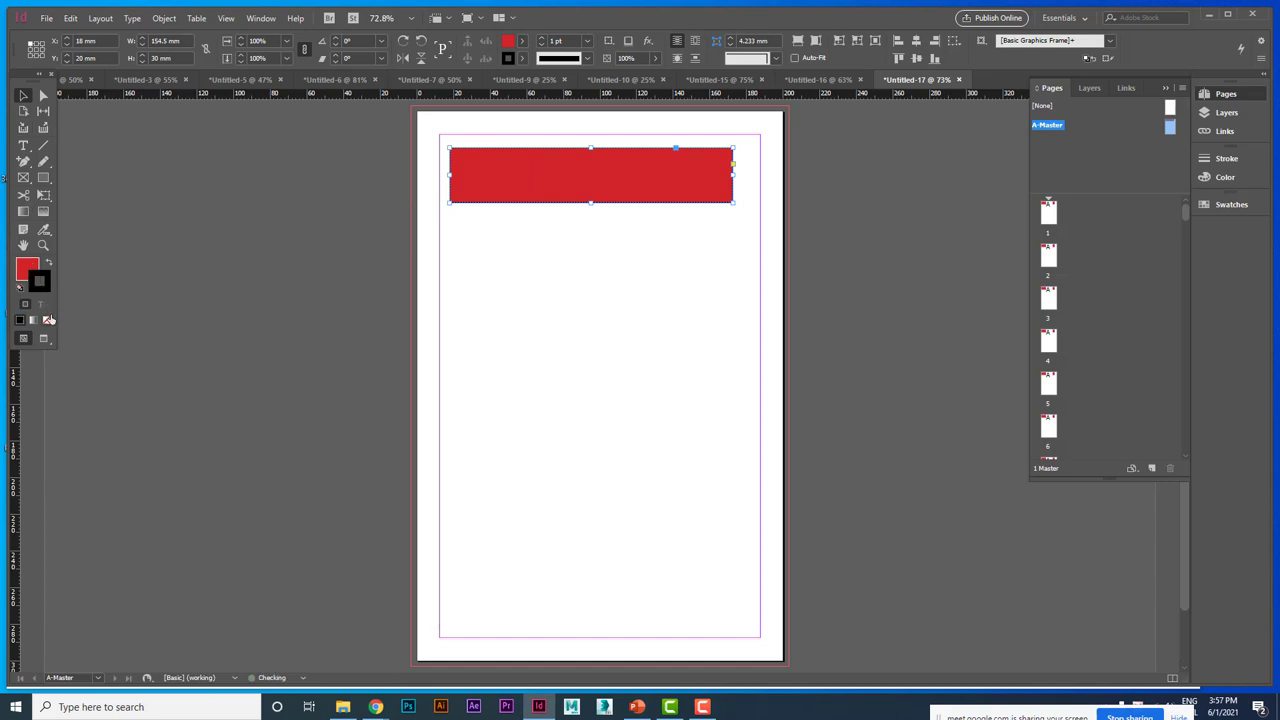
{"action": "key", "text": "slash"}
{"action": "left_click", "coordinate": [503, 351]}
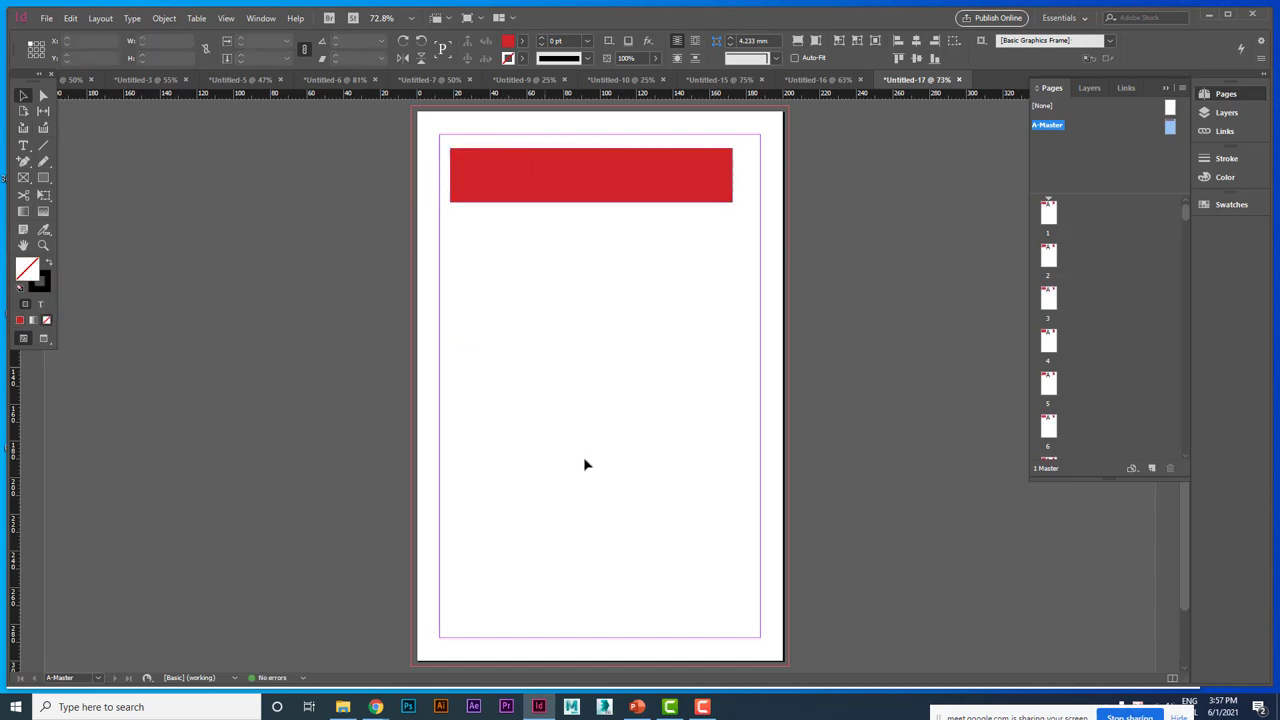
- Add a text frame about 25.5 × 14 mm near the page's lower-right margin corner and insert a current page number marker in it
{"action": "scroll", "coordinate": [690, 545], "scroll_direction": "down", "scroll_amount": 2}
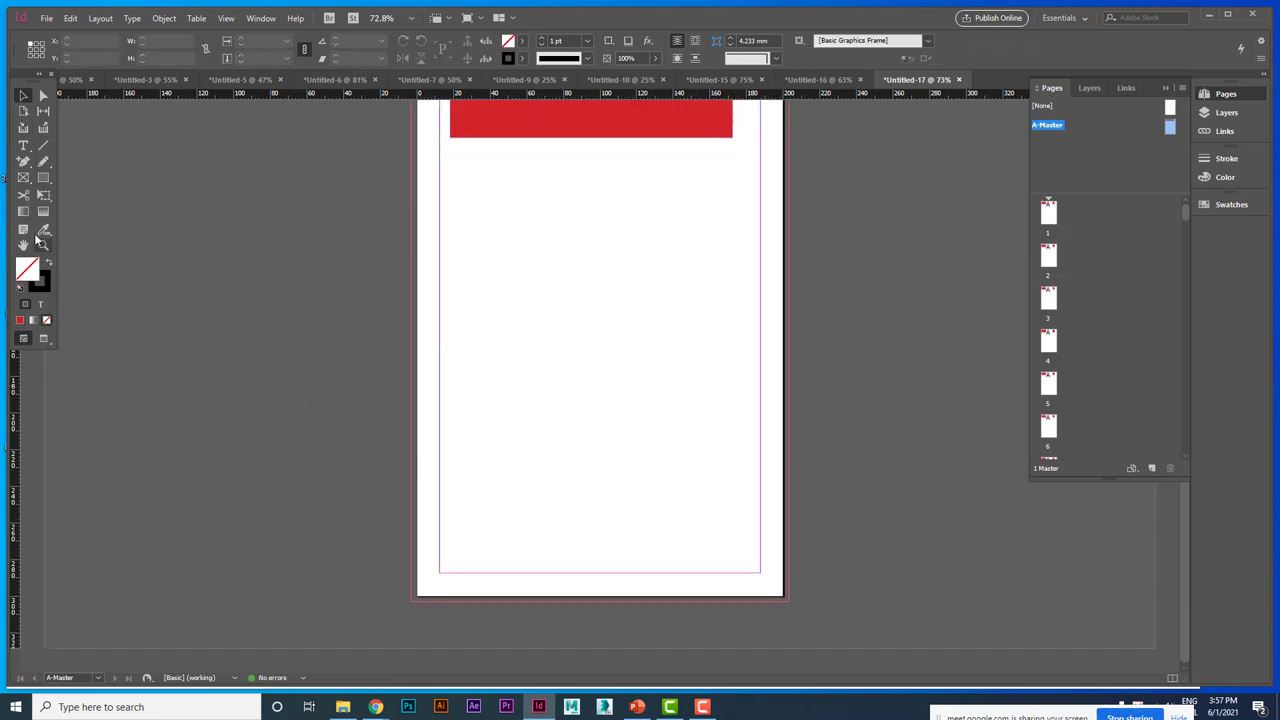
{"action": "left_click", "coordinate": [23, 145]}
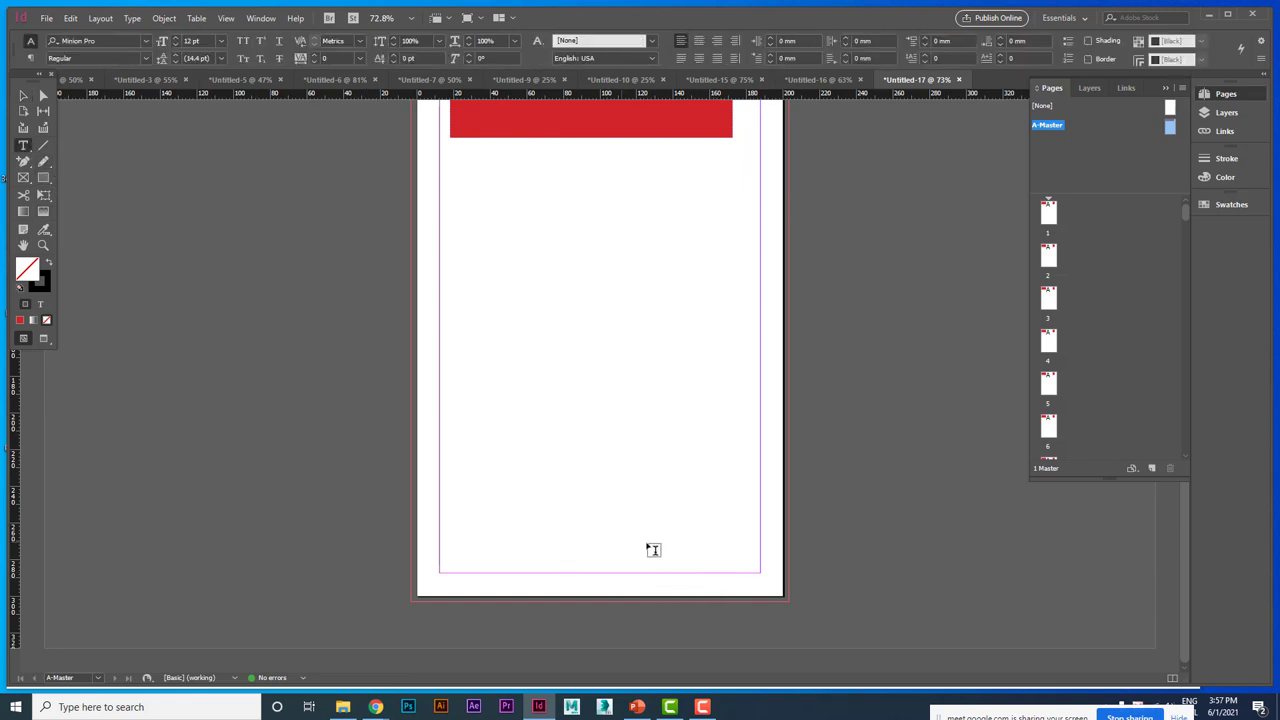
{"action": "left_click_drag", "start_coordinate": [695, 534], "coordinate": [742, 557]}
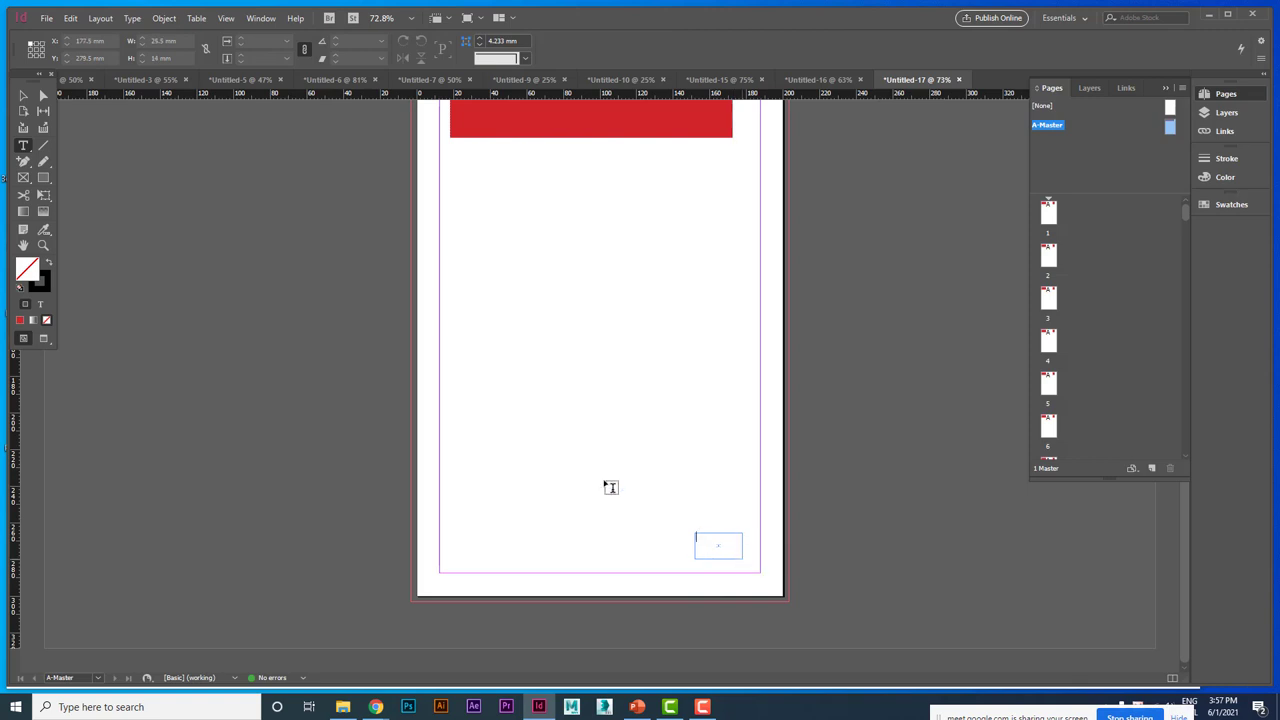
{"action": "left_click", "coordinate": [131, 19]}
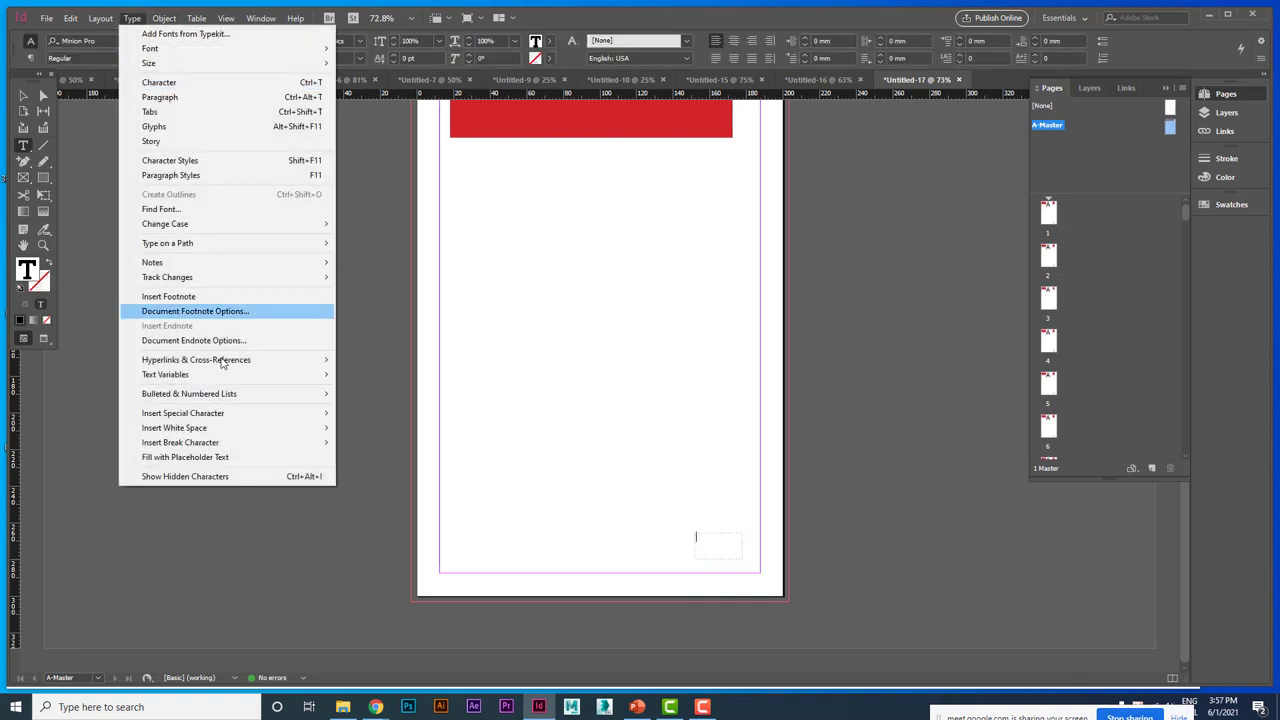
{"action": "mouse_move", "coordinate": [271, 414]}
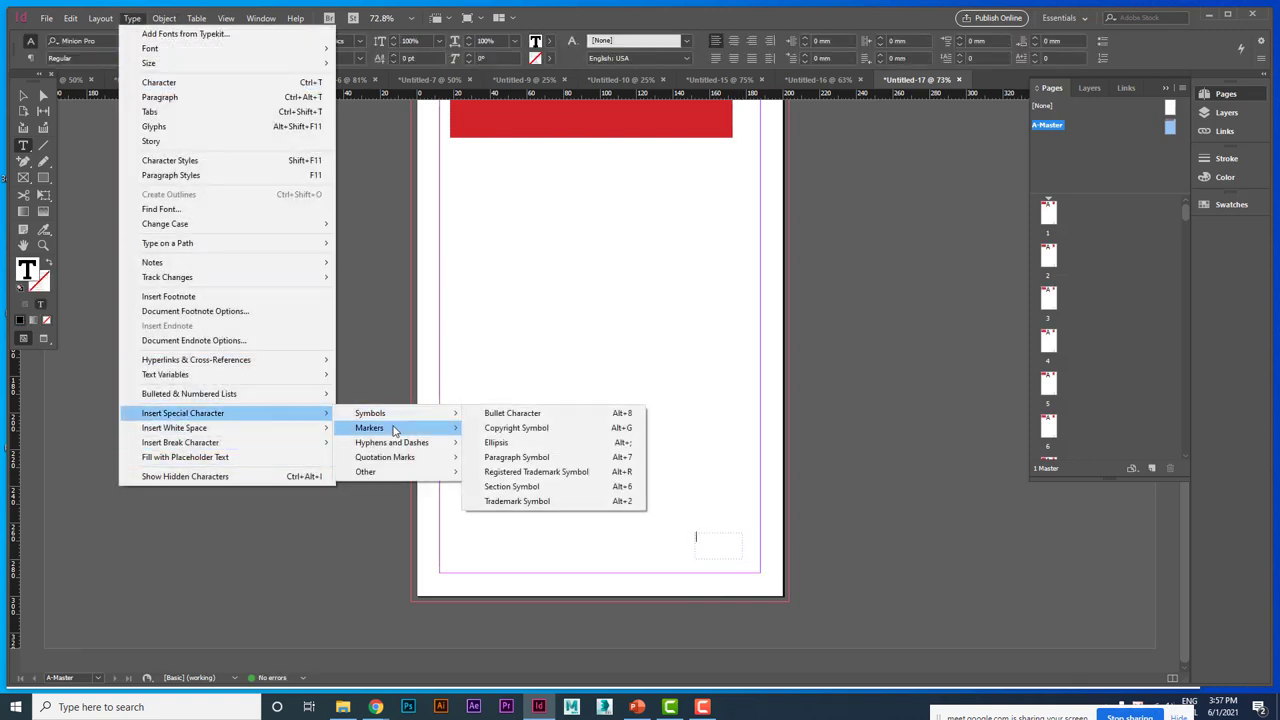
{"action": "mouse_move", "coordinate": [391, 428]}
{"action": "left_click", "coordinate": [485, 429]}
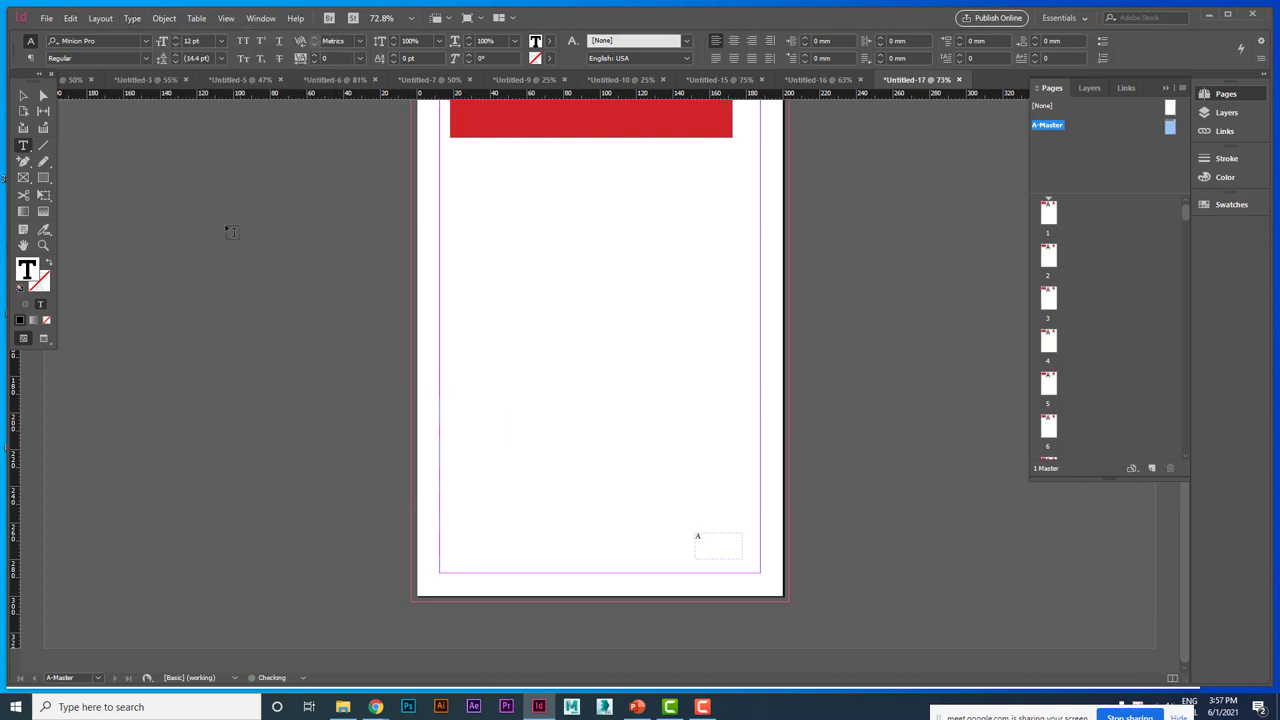
- Fill the page number frame with red C=15 M=100 Y=100 K=0
{"action": "left_click", "coordinate": [23, 95]}
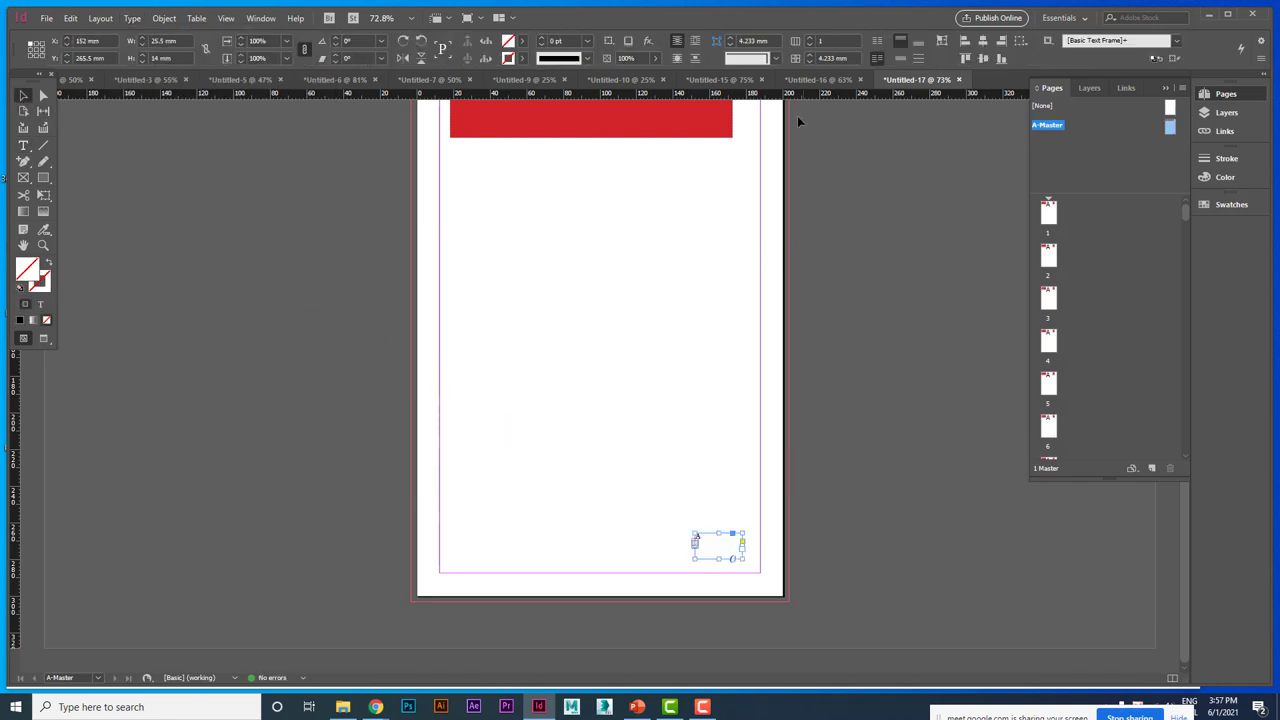
{"action": "left_click", "coordinate": [522, 42]}
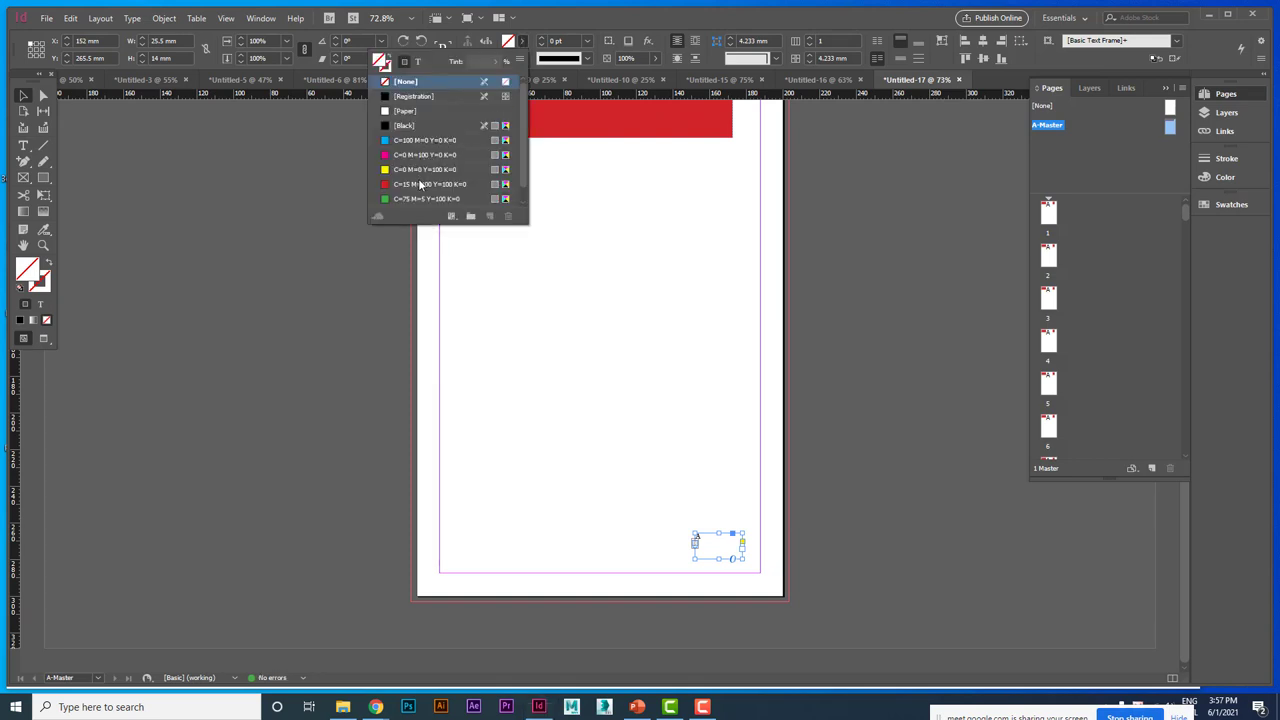
{"action": "left_click", "coordinate": [420, 184]}
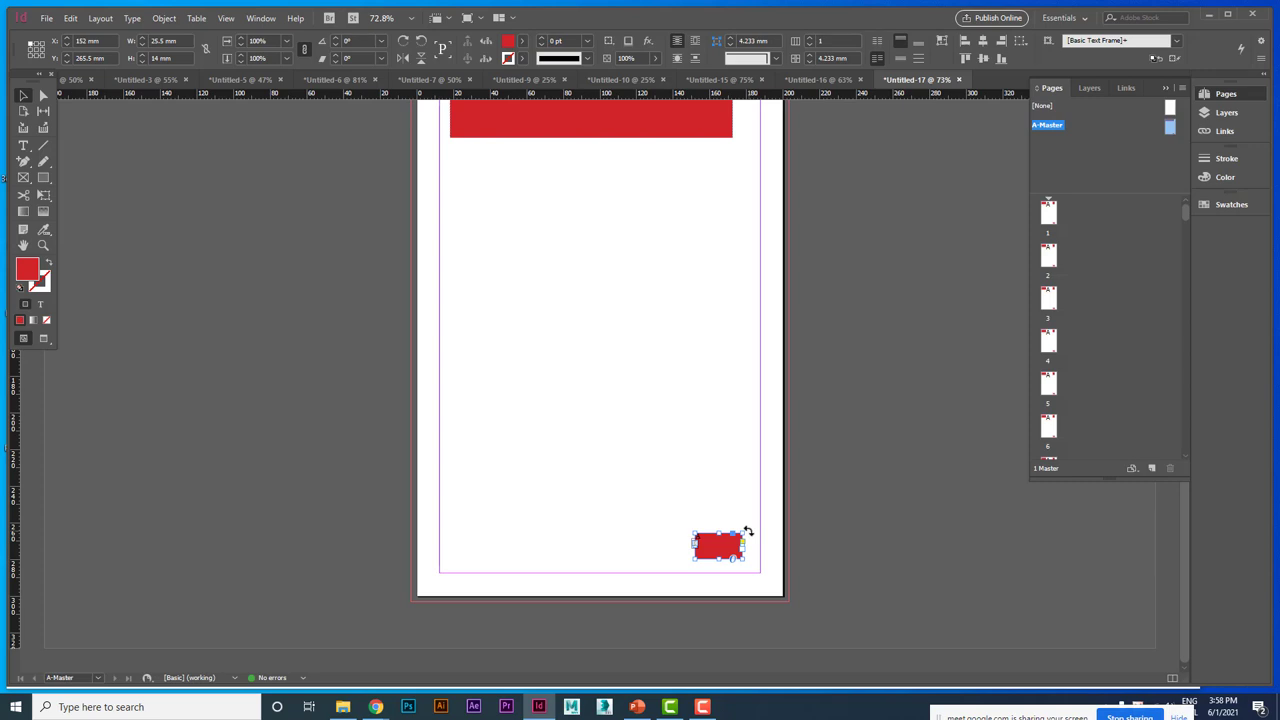
- Rotate the page number frame 90° and place it against the page's right bleed edge near the lower corner, lengthened to about 34 mm
{"action": "left_click_drag", "start_coordinate": [748, 531], "coordinate": [692, 486]}
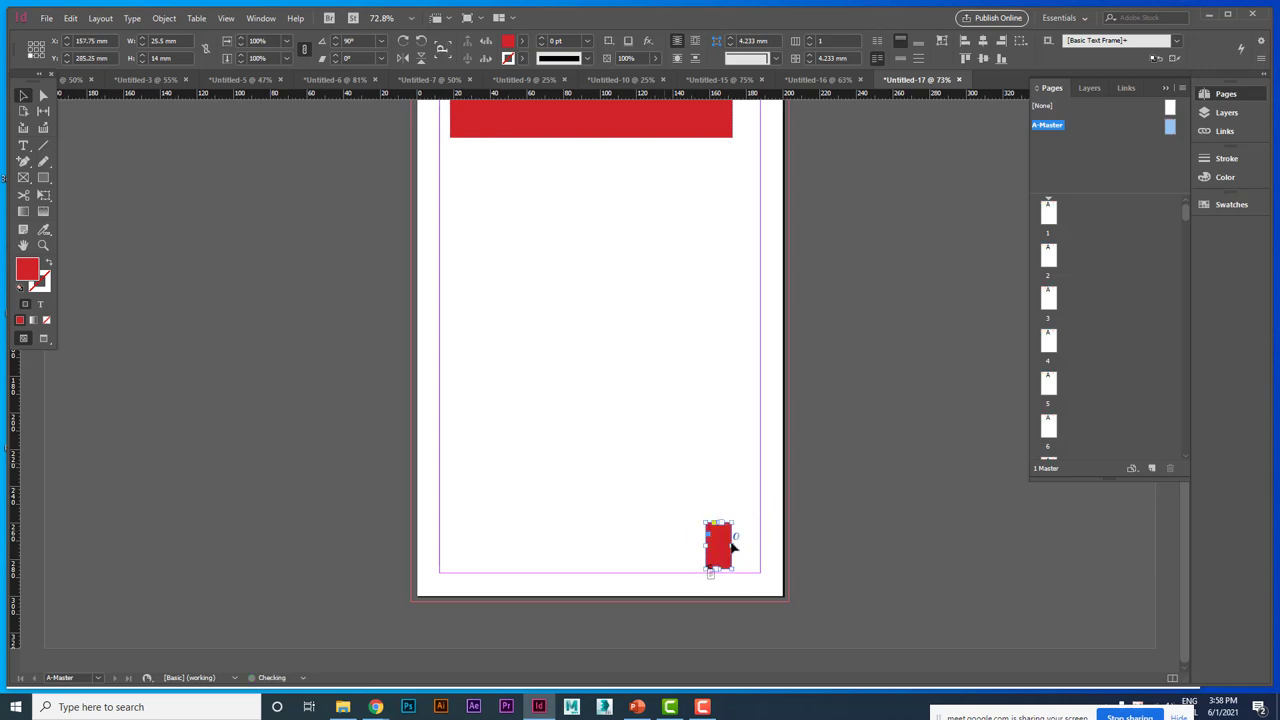
{"action": "left_click_drag", "start_coordinate": [721, 547], "coordinate": [789, 588]}
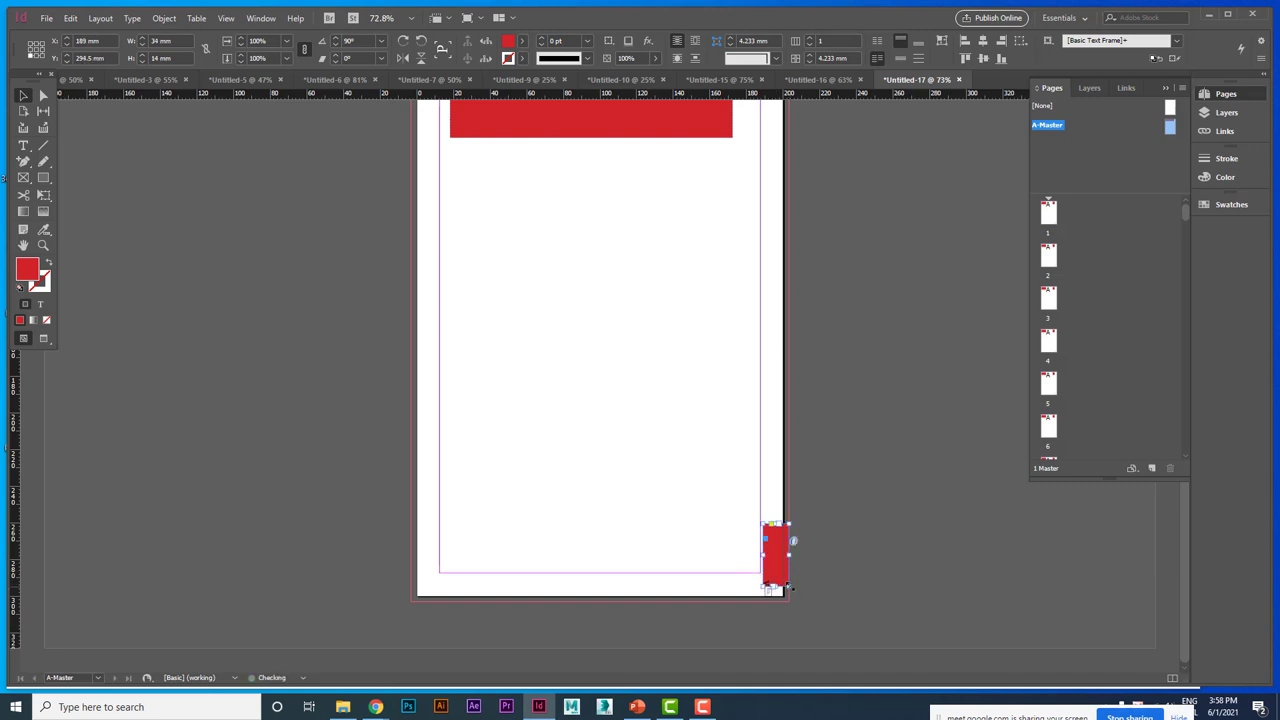
- Centre the page number marker both vertically and horizontally within its red frame
{"action": "key", "text": "z"}
{"action": "left_click_drag", "start_coordinate": [698, 493], "coordinate": [786, 600]}
{"action": "key", "text": "v"}
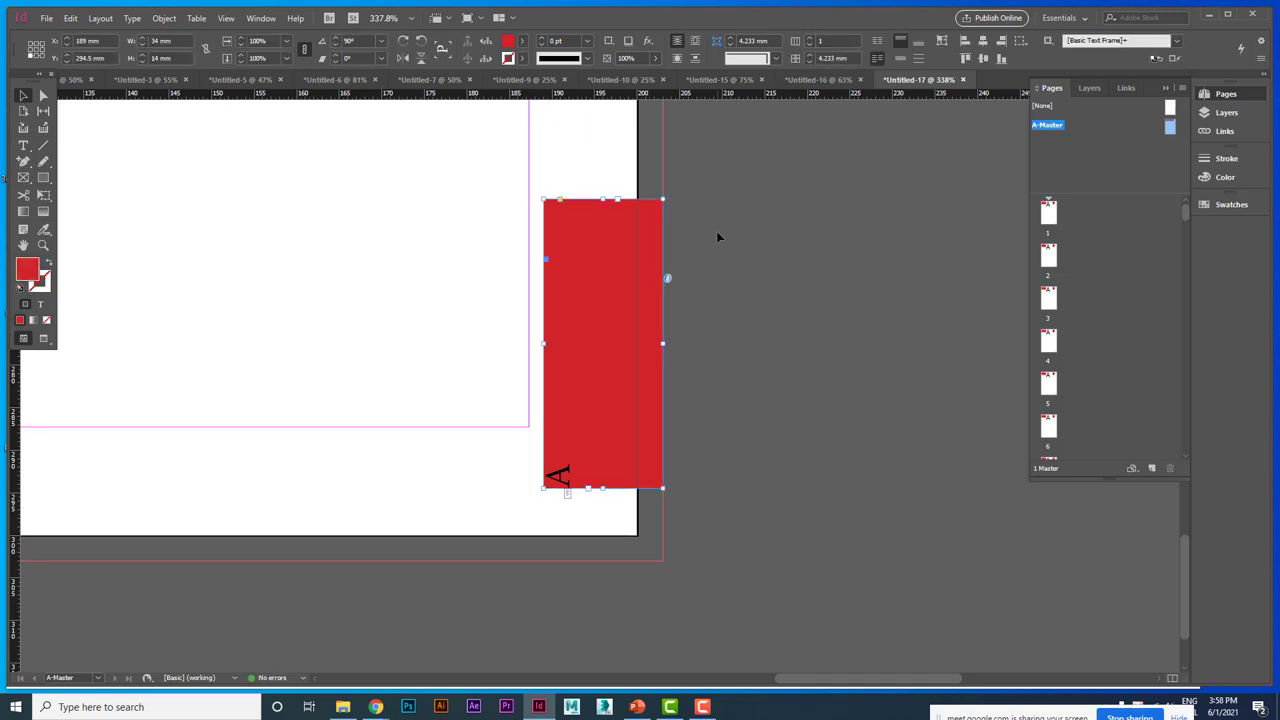
{"action": "left_click", "coordinate": [897, 59]}
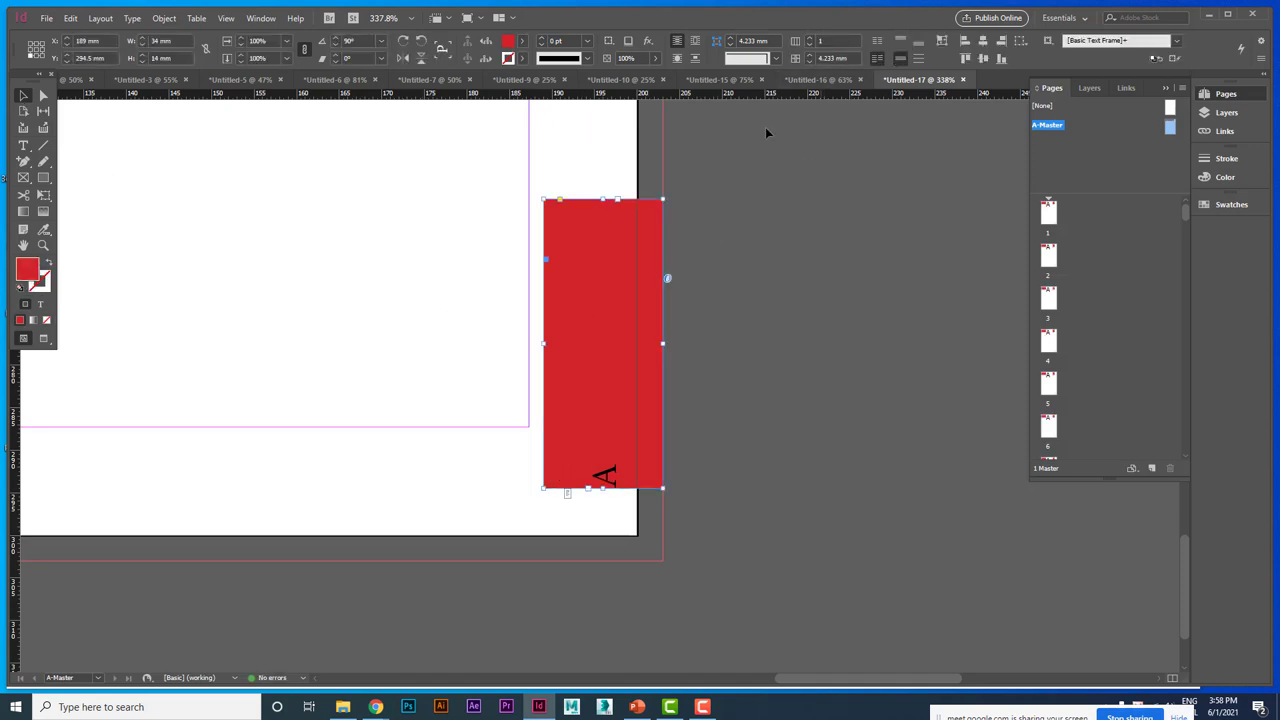
{"action": "left_click", "coordinate": [23, 145]}
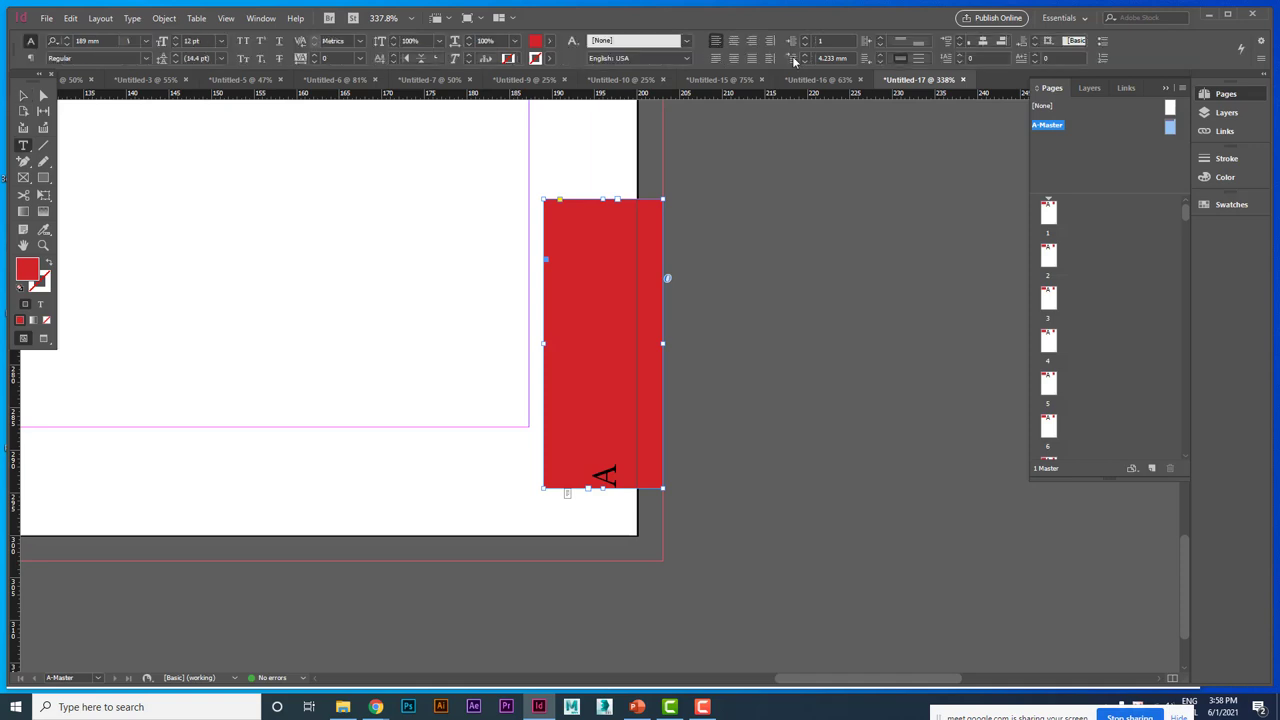
{"action": "left_click", "coordinate": [733, 40]}
- Set the page number marker to 18 pt and colour it [Paper] white
{"action": "double_click", "coordinate": [610, 392]}
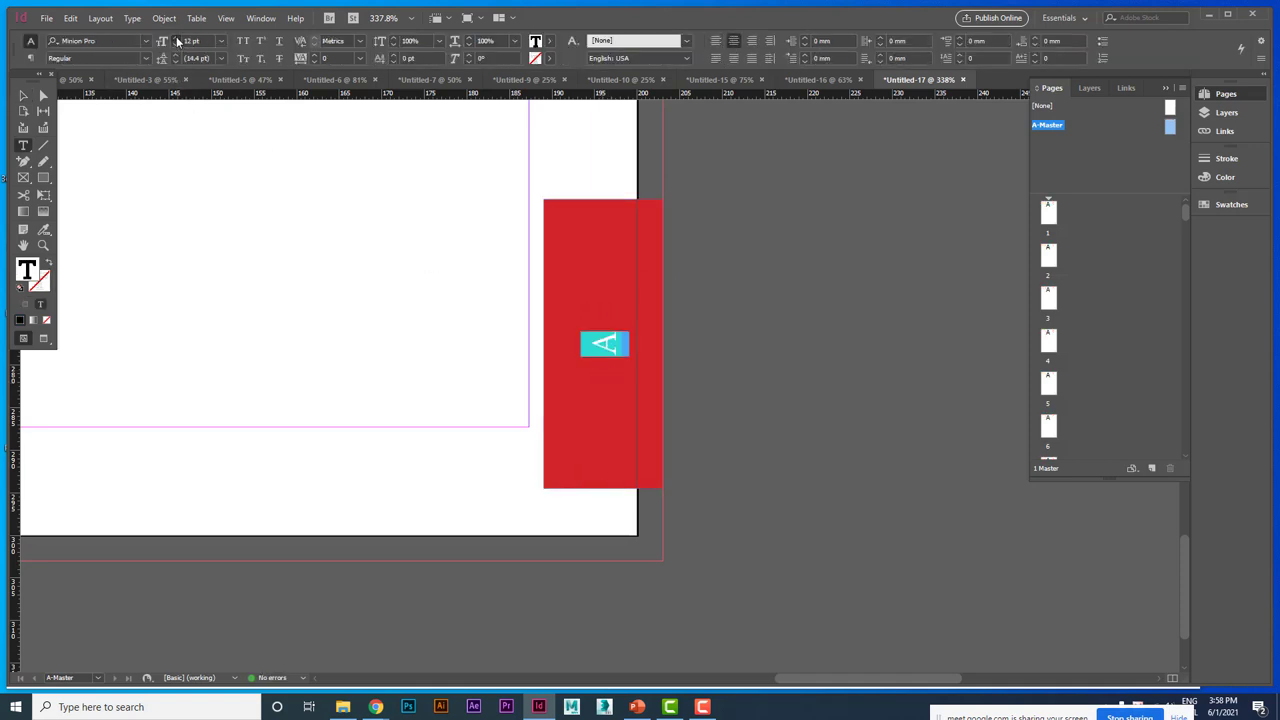
{"action": "left_click", "coordinate": [176, 37]}
{"action": "left_click", "coordinate": [176, 37]}
{"action": "left_click", "coordinate": [176, 37]}
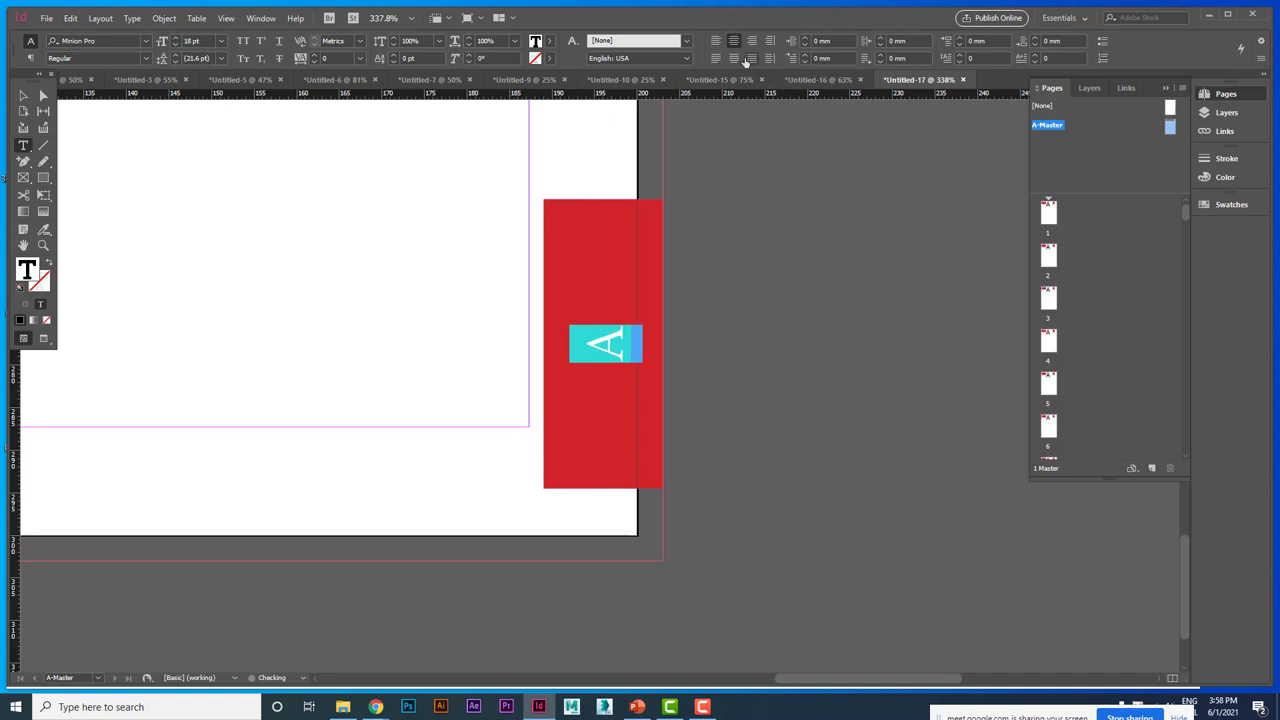
{"action": "left_click", "coordinate": [548, 41]}
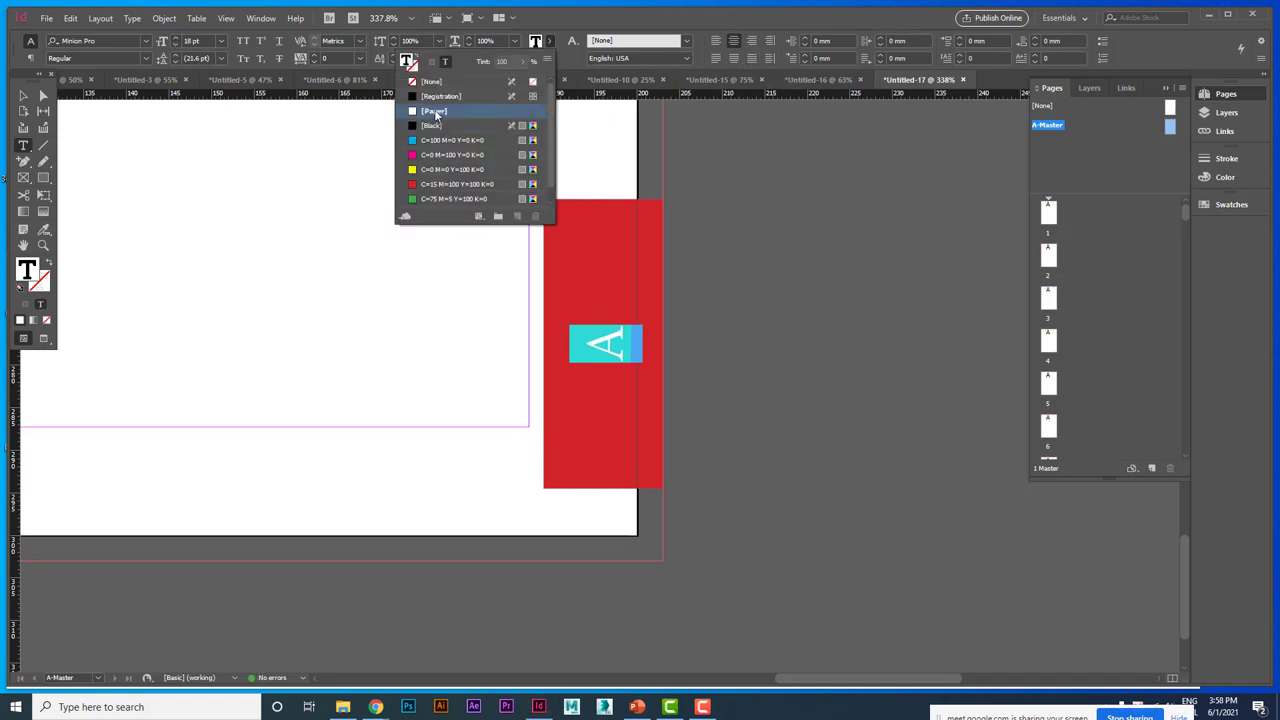
{"action": "left_click", "coordinate": [436, 115]}
- Extend the inner edge of the red page number frame to the page's right margin guide
{"action": "left_click", "coordinate": [23, 95]}
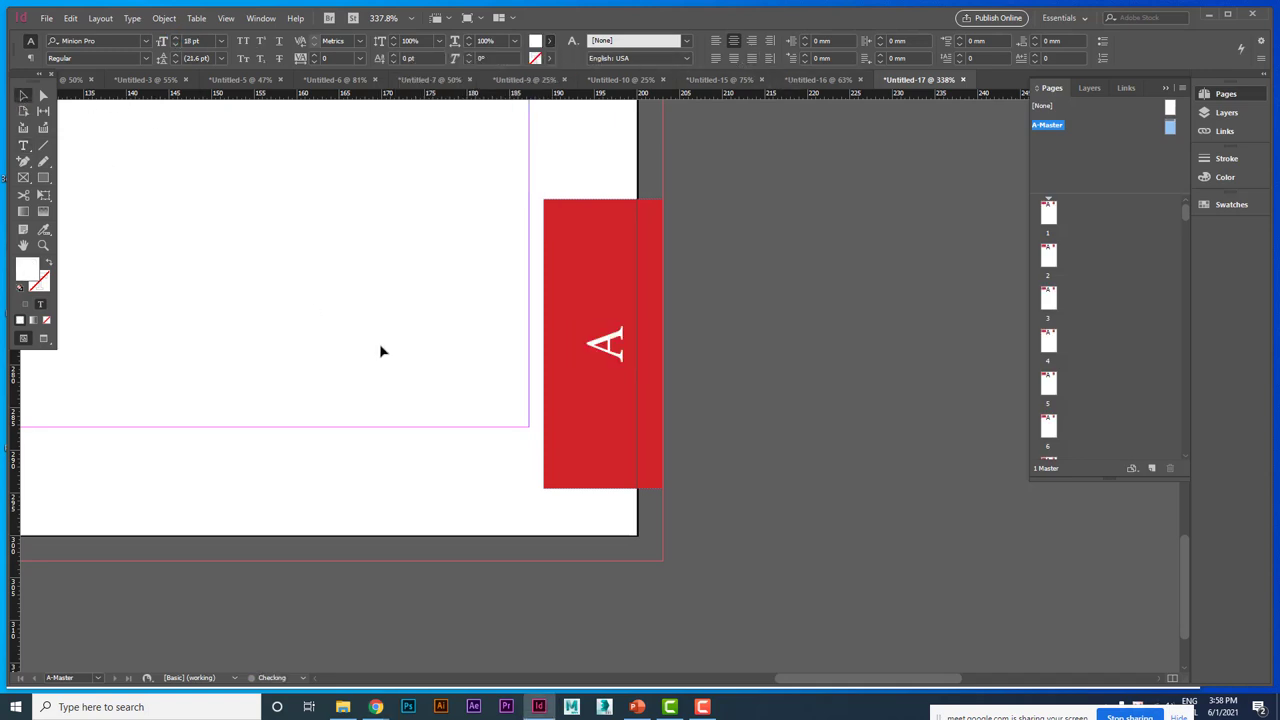
{"action": "left_click", "coordinate": [562, 353]}
{"action": "left_click_drag", "start_coordinate": [543, 344], "coordinate": [529, 343]}
{"action": "left_click", "coordinate": [455, 338]}
- Duplicate the A-Master spread as a second master
{"action": "key", "text": "ctrl+0"}
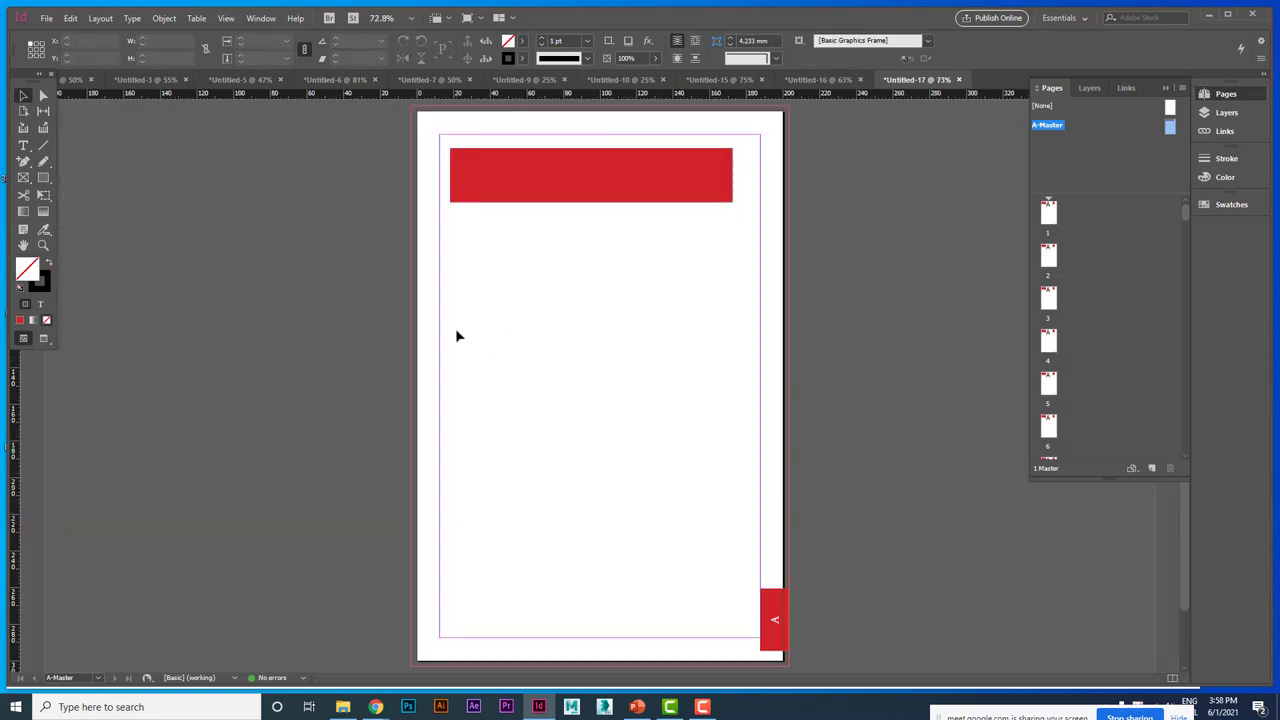
{"action": "key", "text": "ctrl+minus"}
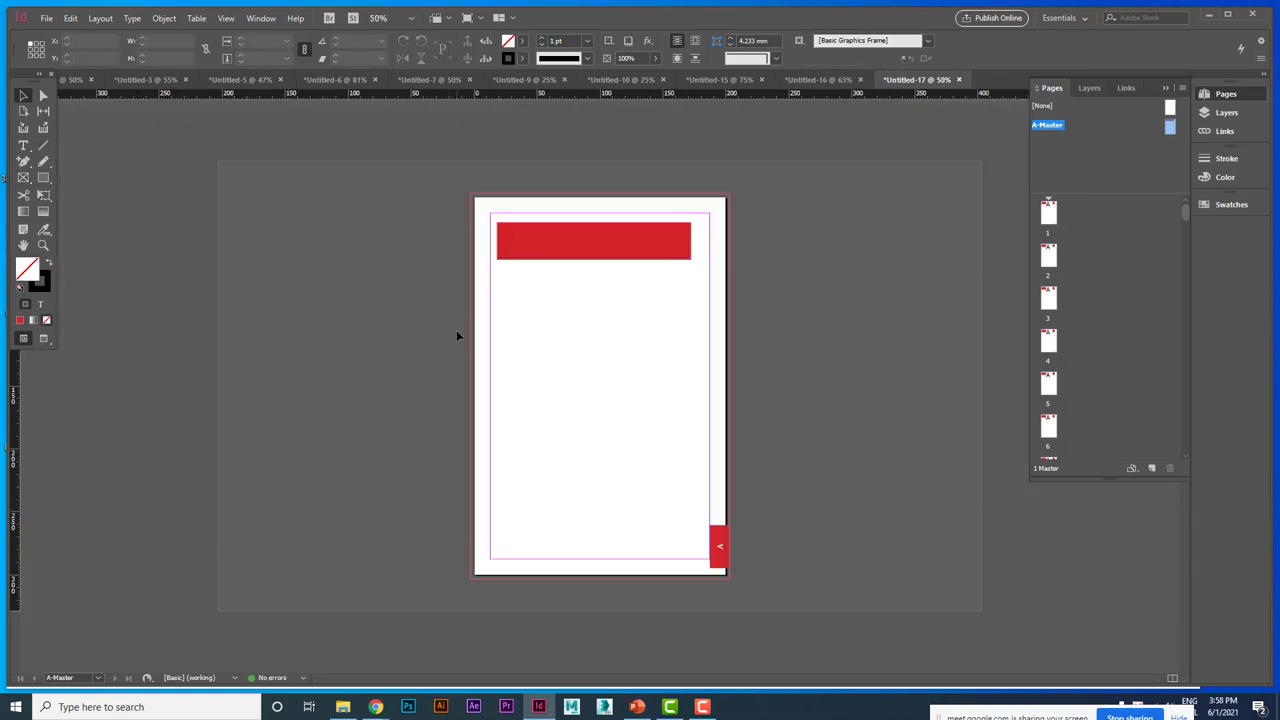
{"action": "right_click", "coordinate": [1172, 131]}
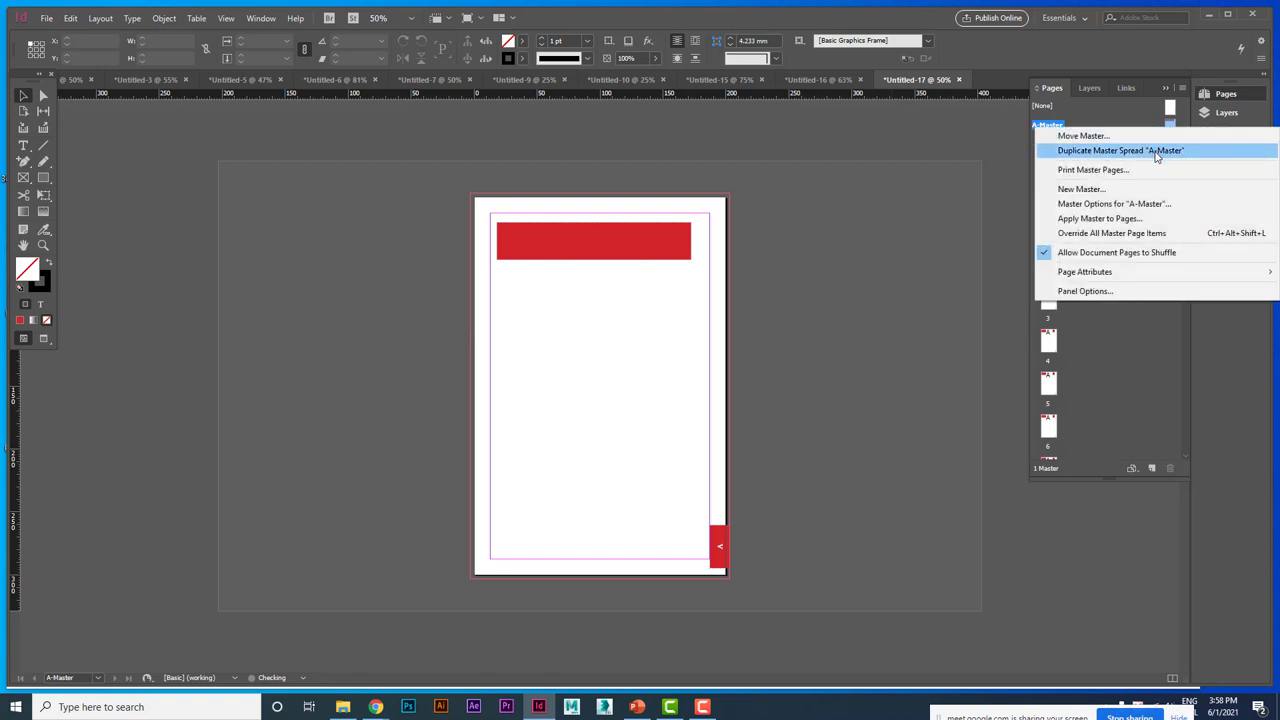
{"action": "left_click", "coordinate": [1156, 151]}
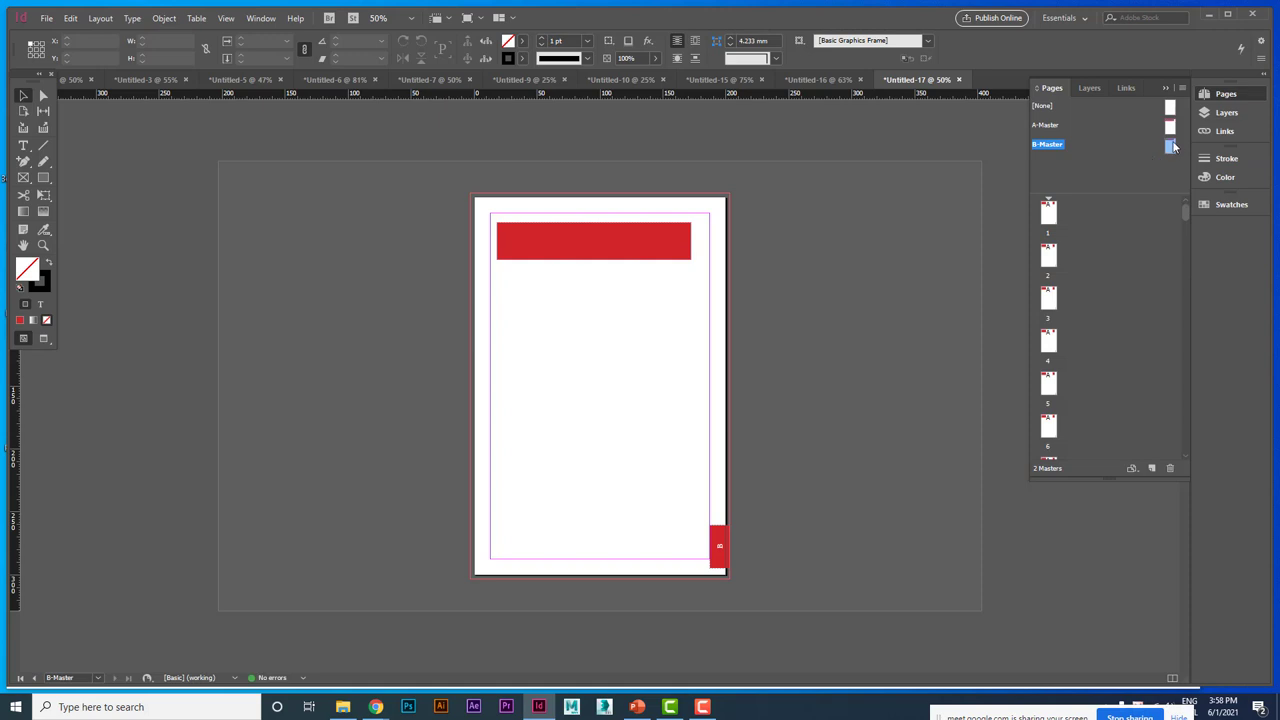
- Recolour the header rectangle and page number frame on B-Master with cyan C=100 M=0 Y=0 K=0
{"action": "key", "text": "ctrl+0"}
{"action": "left_click_drag", "start_coordinate": [842, 614], "coordinate": [431, 247]}
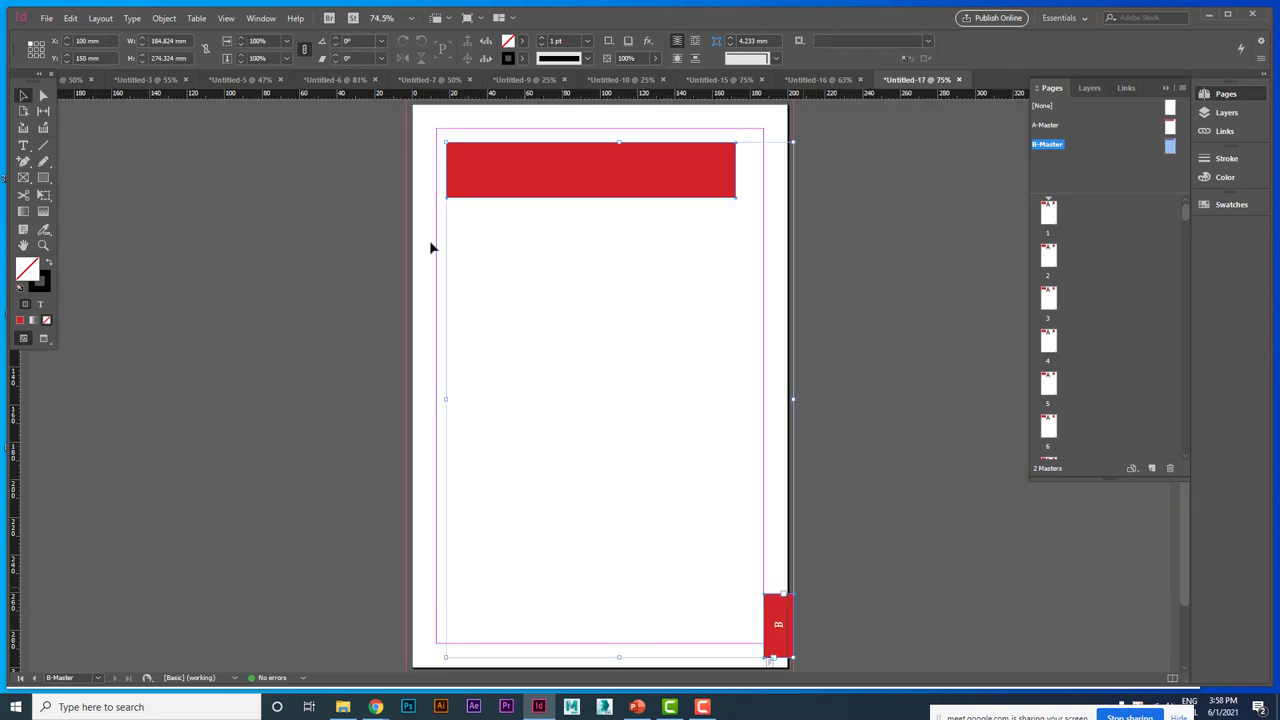
{"action": "left_click", "coordinate": [521, 41]}
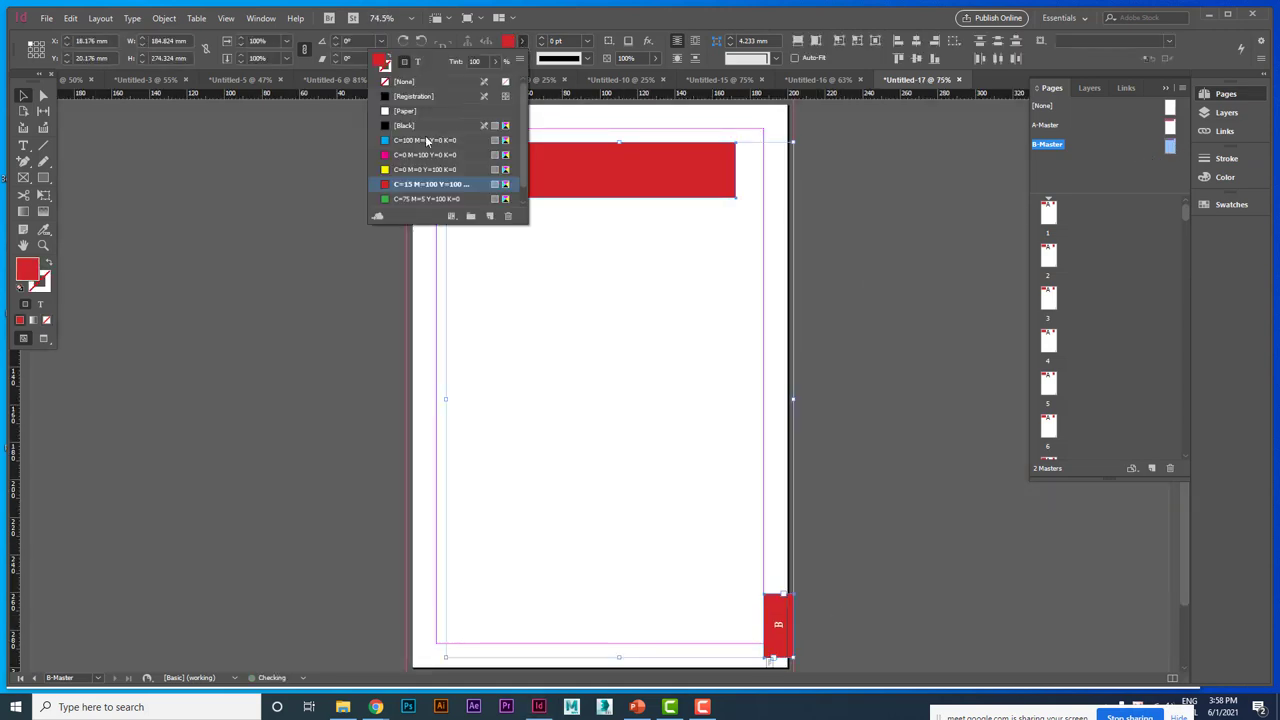
{"action": "left_click", "coordinate": [426, 141]}
- Duplicate the B-Master spread as a third master
{"action": "left_click", "coordinate": [1170, 150]}
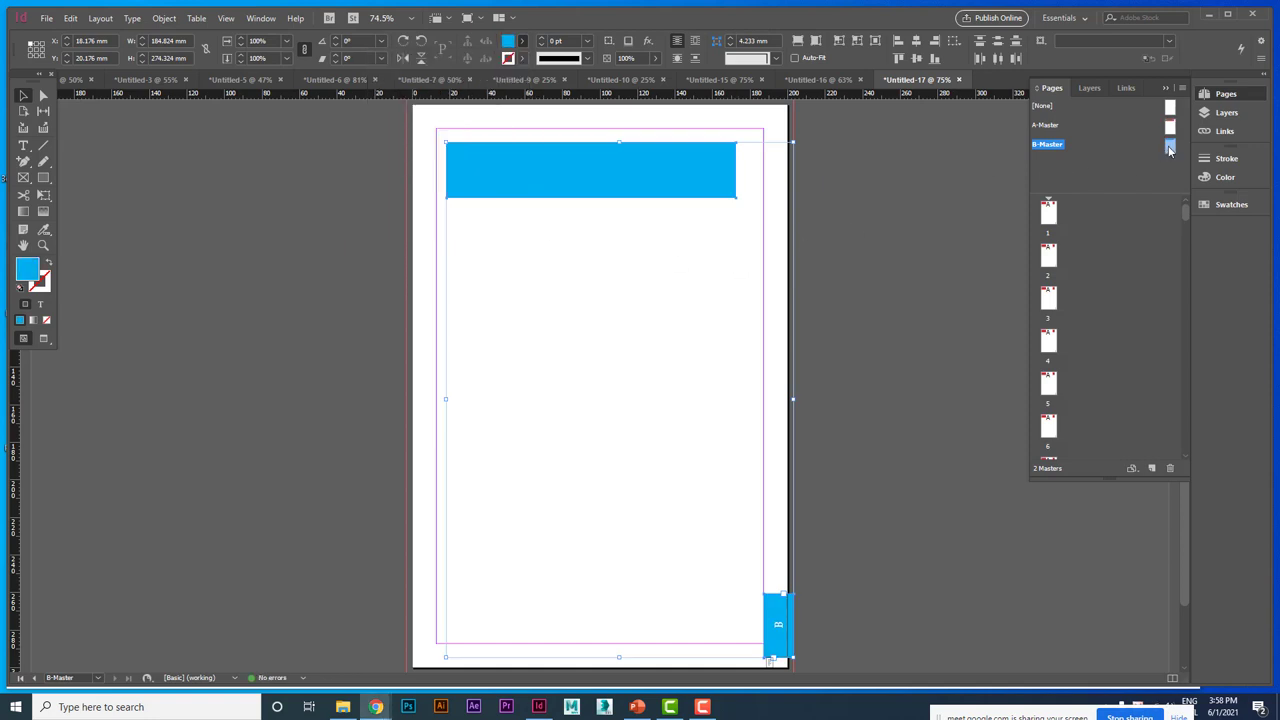
{"action": "right_click", "coordinate": [1170, 150]}
{"action": "left_click", "coordinate": [1143, 172]}
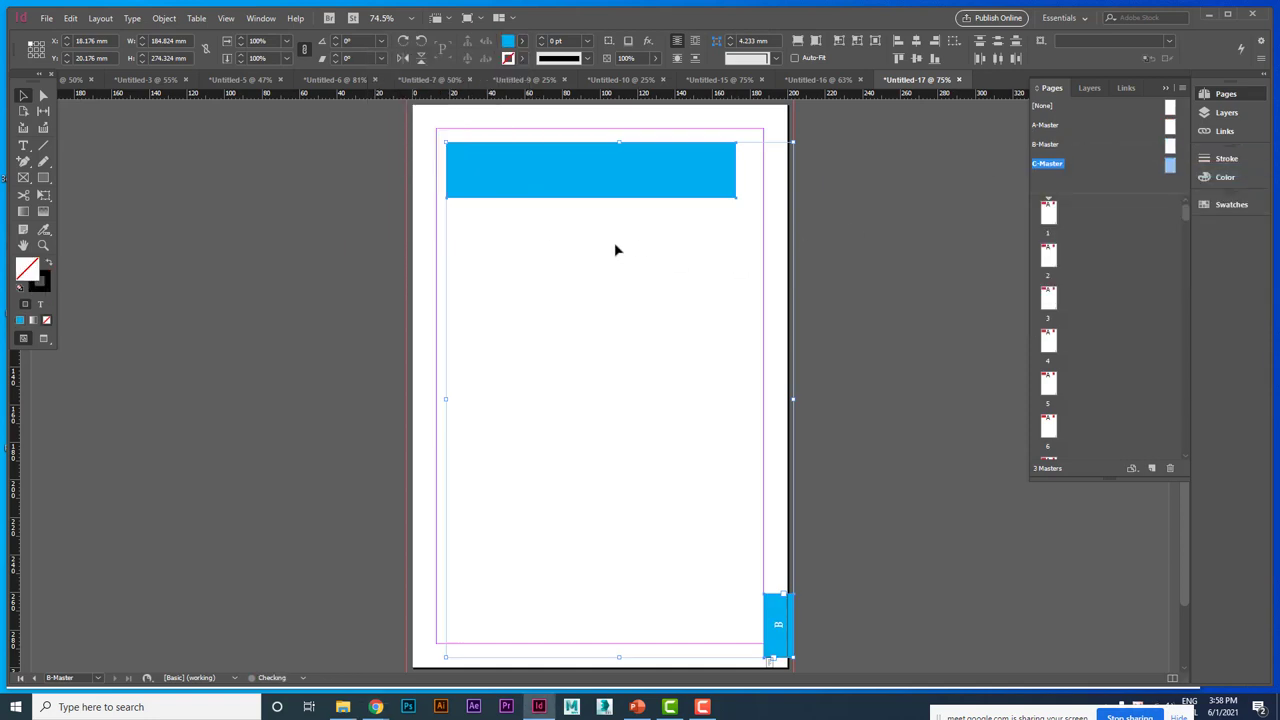
- Recolour the header rectangle and page number frame on C-Master with green C=75 M=5 Y=100 K=0
{"action": "left_click_drag", "start_coordinate": [394, 157], "coordinate": [829, 596]}
{"action": "left_click", "coordinate": [522, 41]}
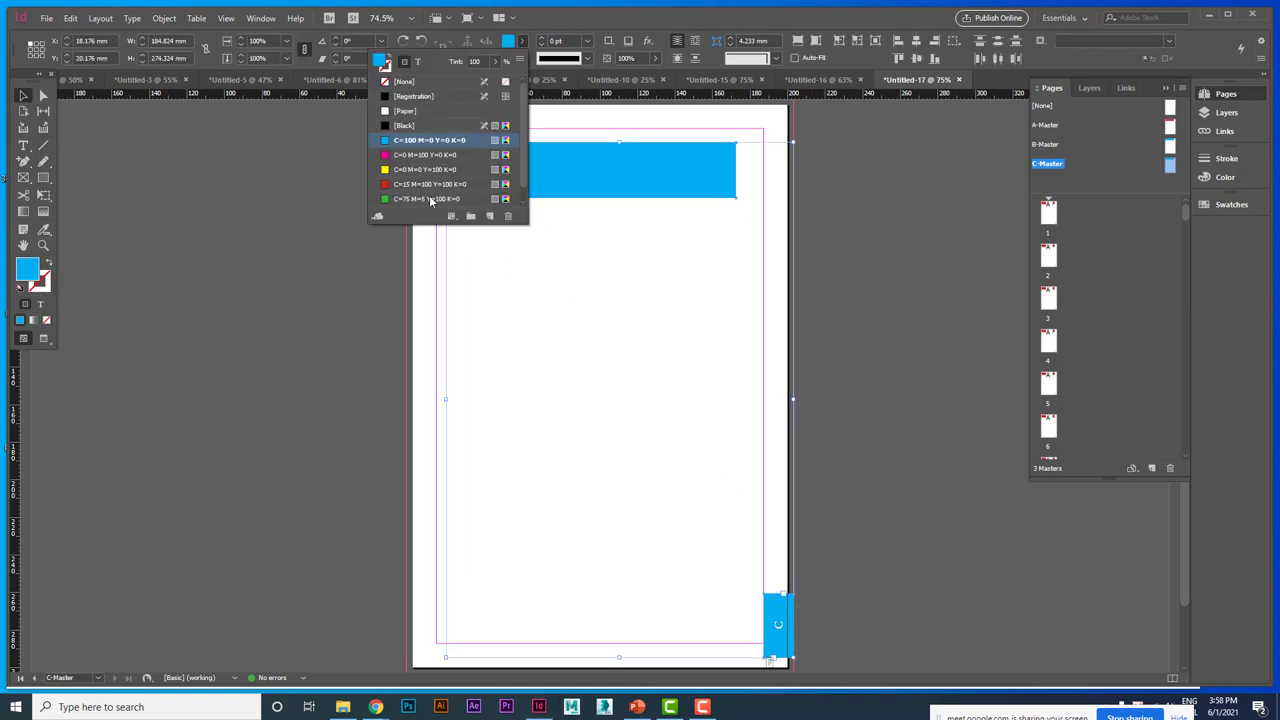
{"action": "left_click", "coordinate": [432, 199]}
{"action": "left_click", "coordinate": [641, 342]}
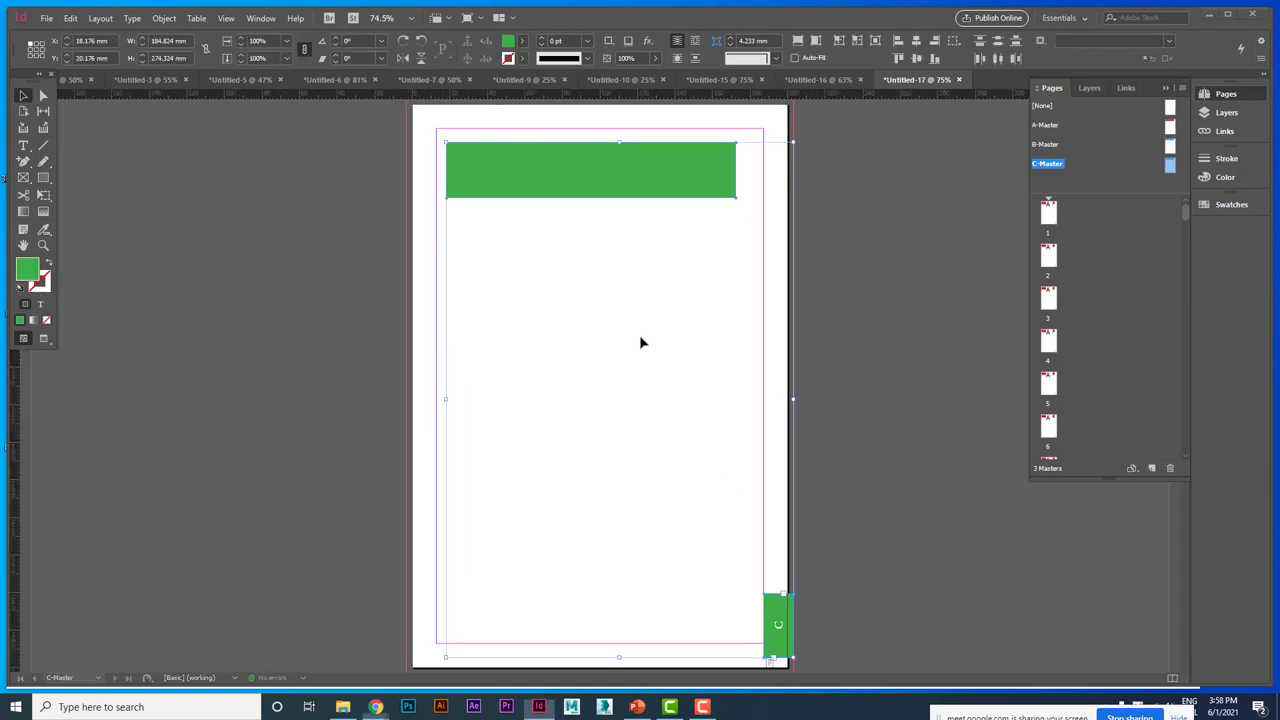
- Switch to PowerPoint to review the Header & Footer slide on applying several masters, and return to InDesign
{"action": "left_click", "coordinate": [637, 320]}
{"action": "key", "text": "ctrl+minus"}
{"action": "key", "text": "ctrl+minus"}
{"action": "key", "text": "ctrl+minus"}
{"action": "key", "text": "ctrl+minus"}
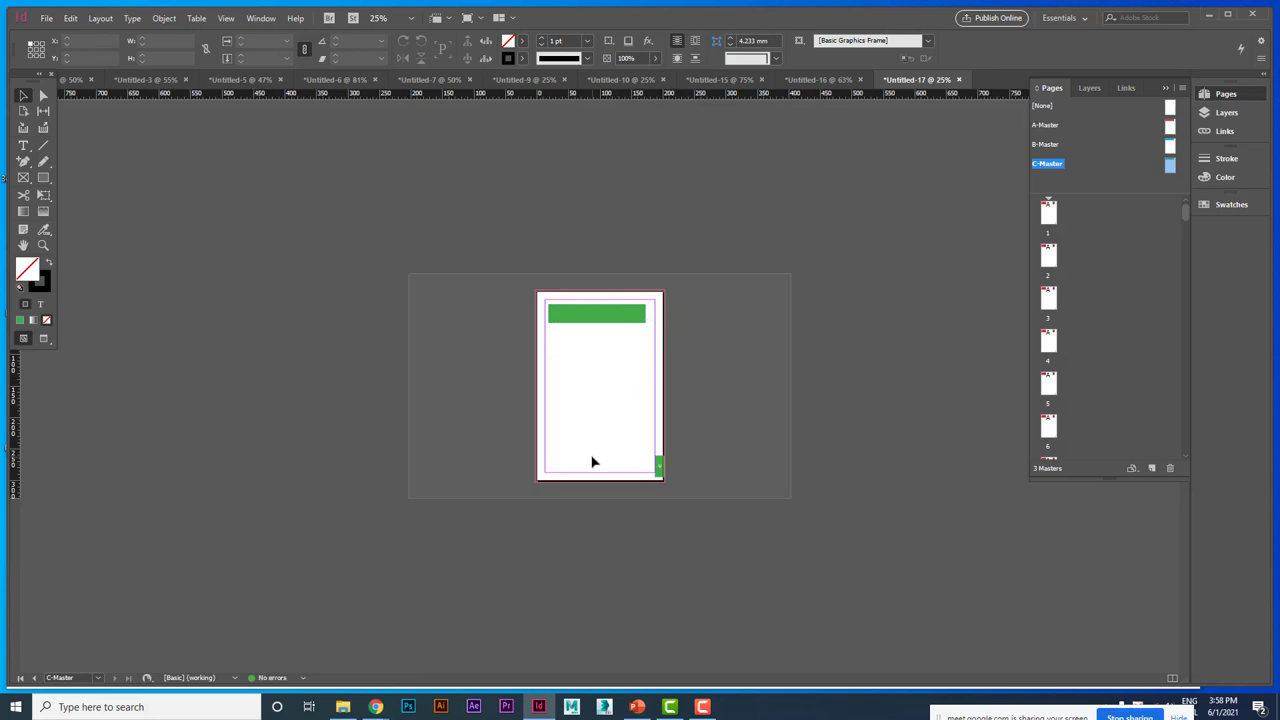
{"action": "left_click", "coordinate": [637, 706]}
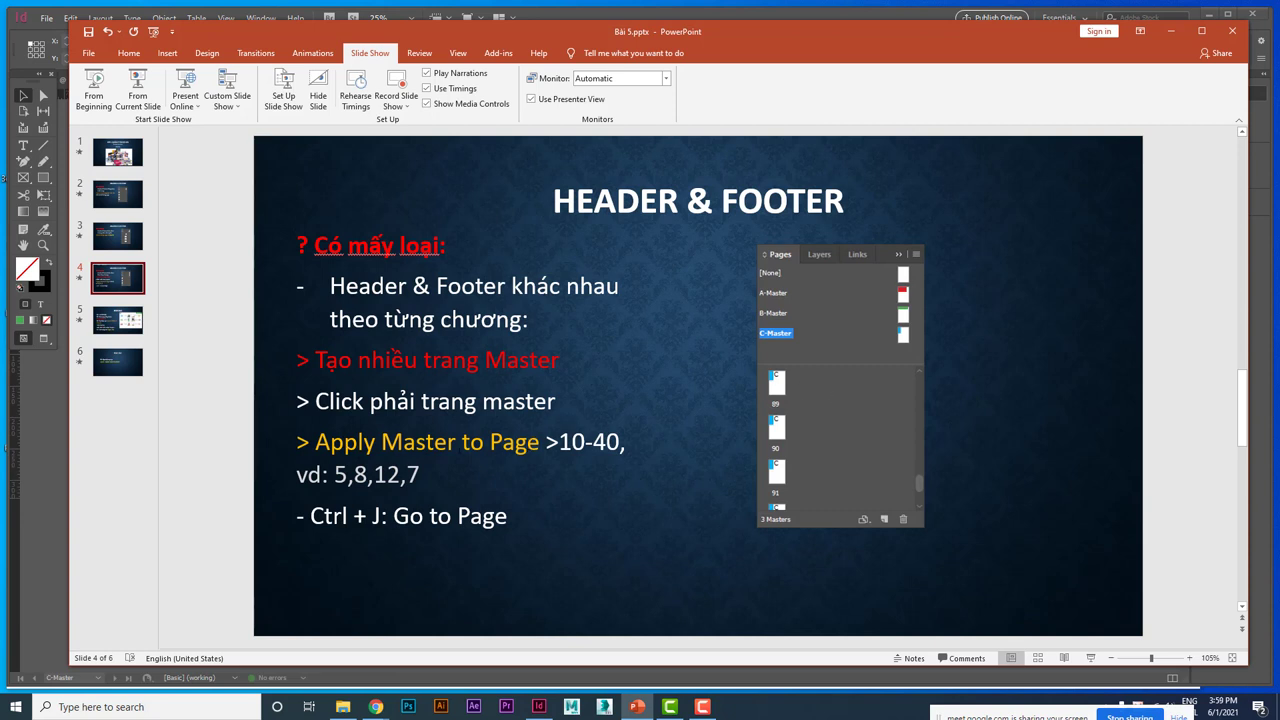
{"action": "left_click", "coordinate": [1172, 32]}
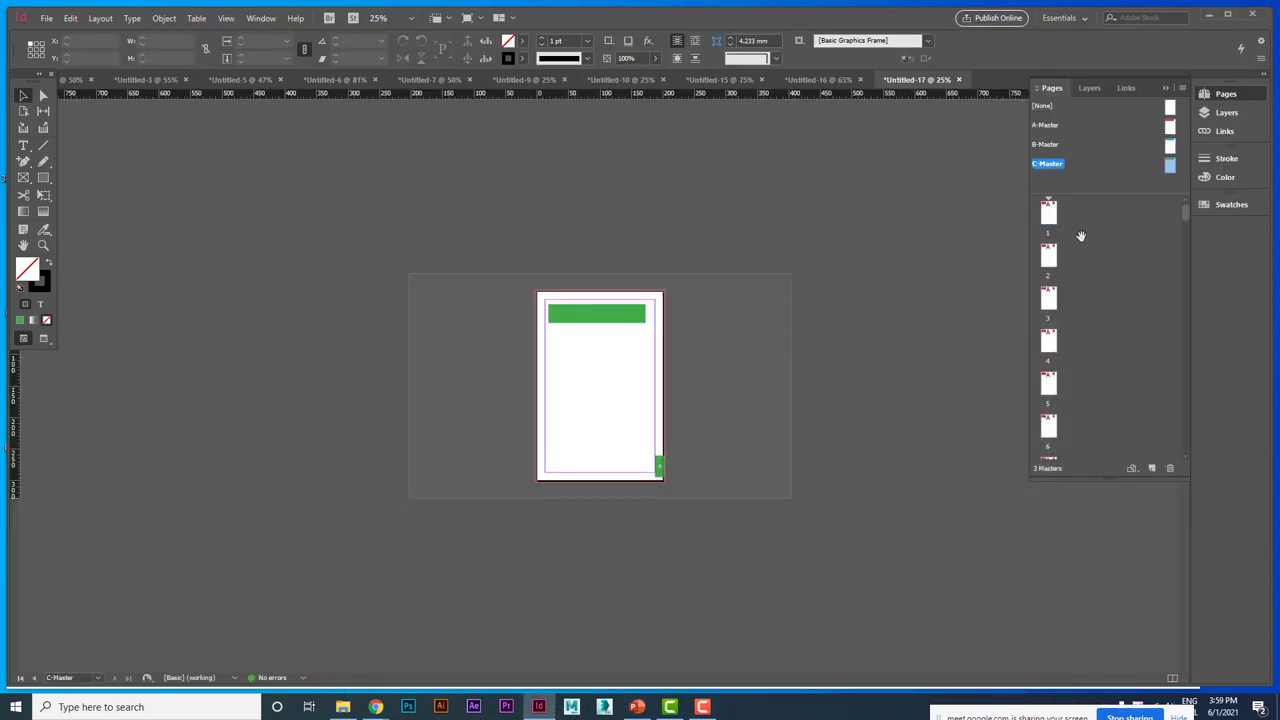
- Apply the [None] master to page 1
{"action": "left_click", "coordinate": [1048, 218]}
{"action": "double_click", "coordinate": [1048, 218]}
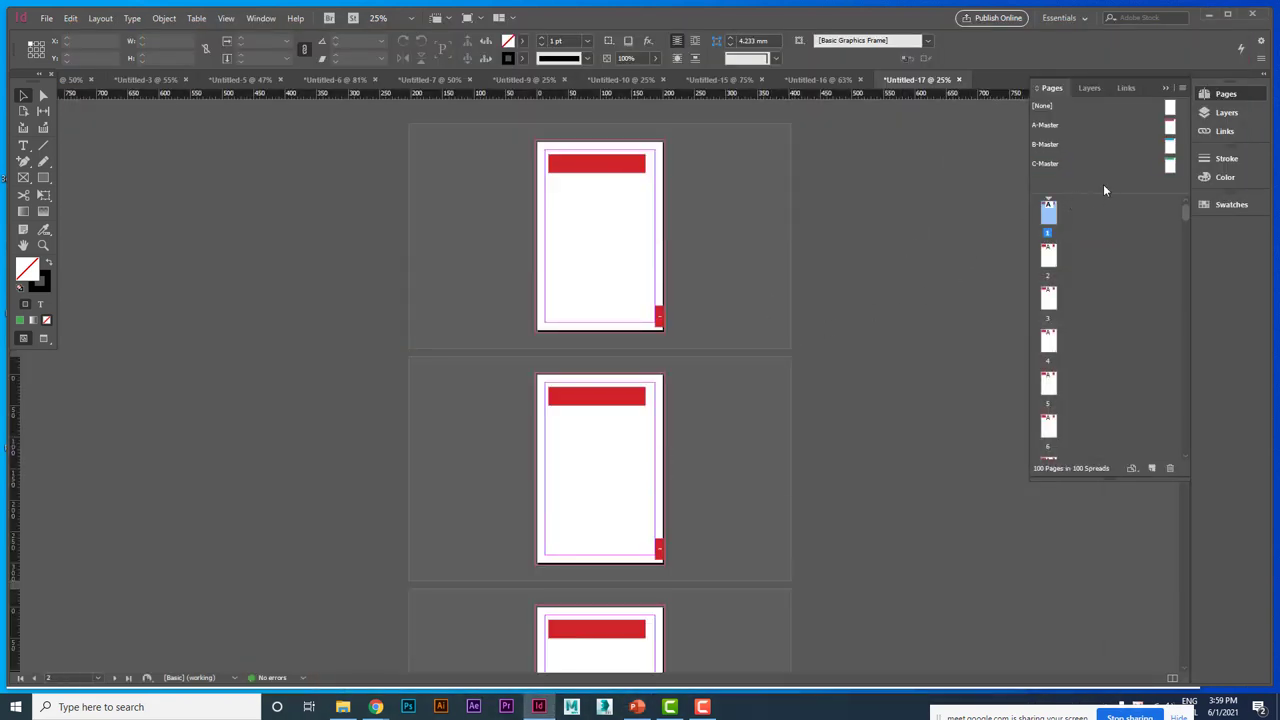
{"action": "left_click_drag", "start_coordinate": [1170, 108], "coordinate": [1048, 212]}
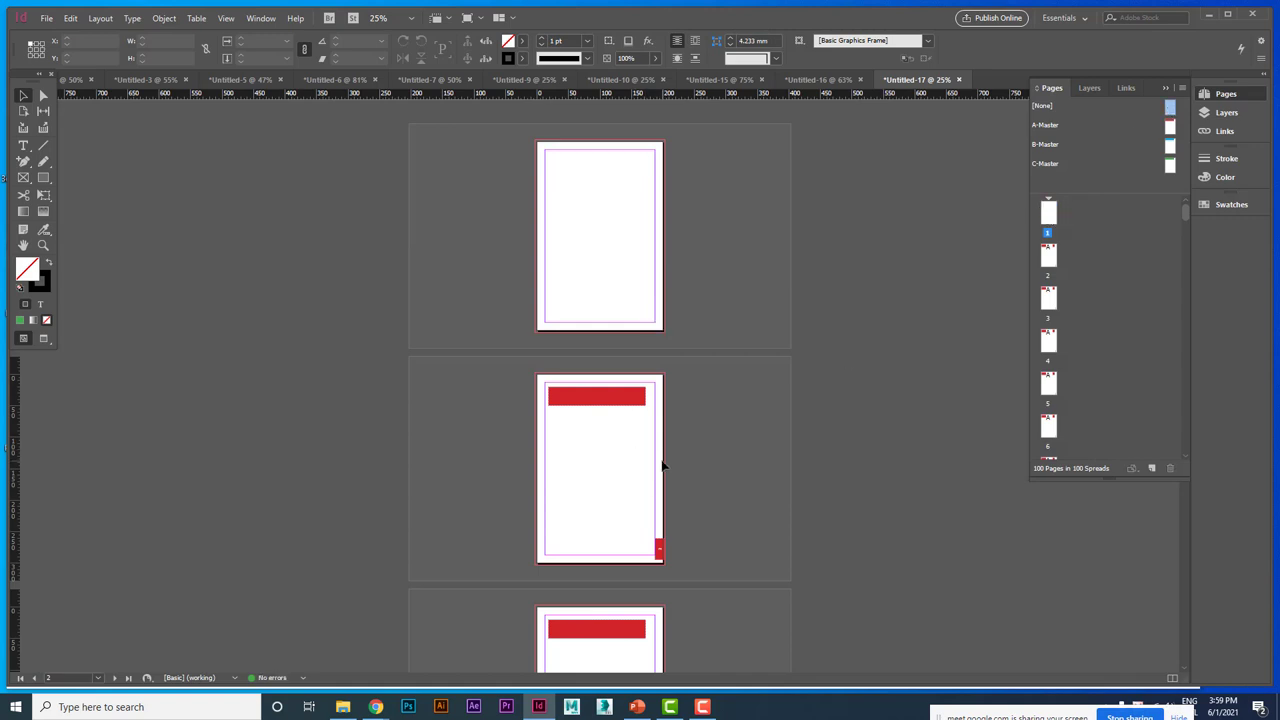
- Override the red header rectangle on page 2 and delete it, keeping the page number tab
{"action": "left_click", "coordinate": [617, 404], "text": "ctrl+shift"}
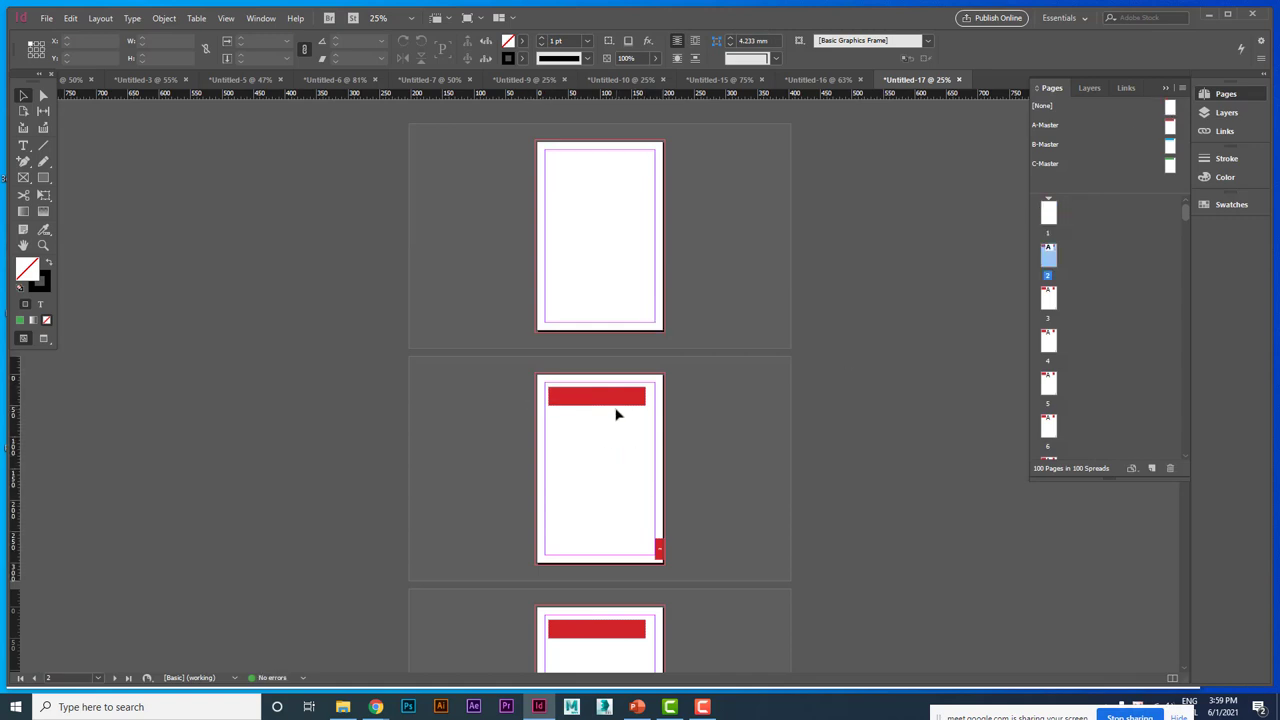
{"action": "key", "text": "Delete"}
{"action": "scroll", "coordinate": [617, 424], "scroll_direction": "down", "scroll_amount": 3}
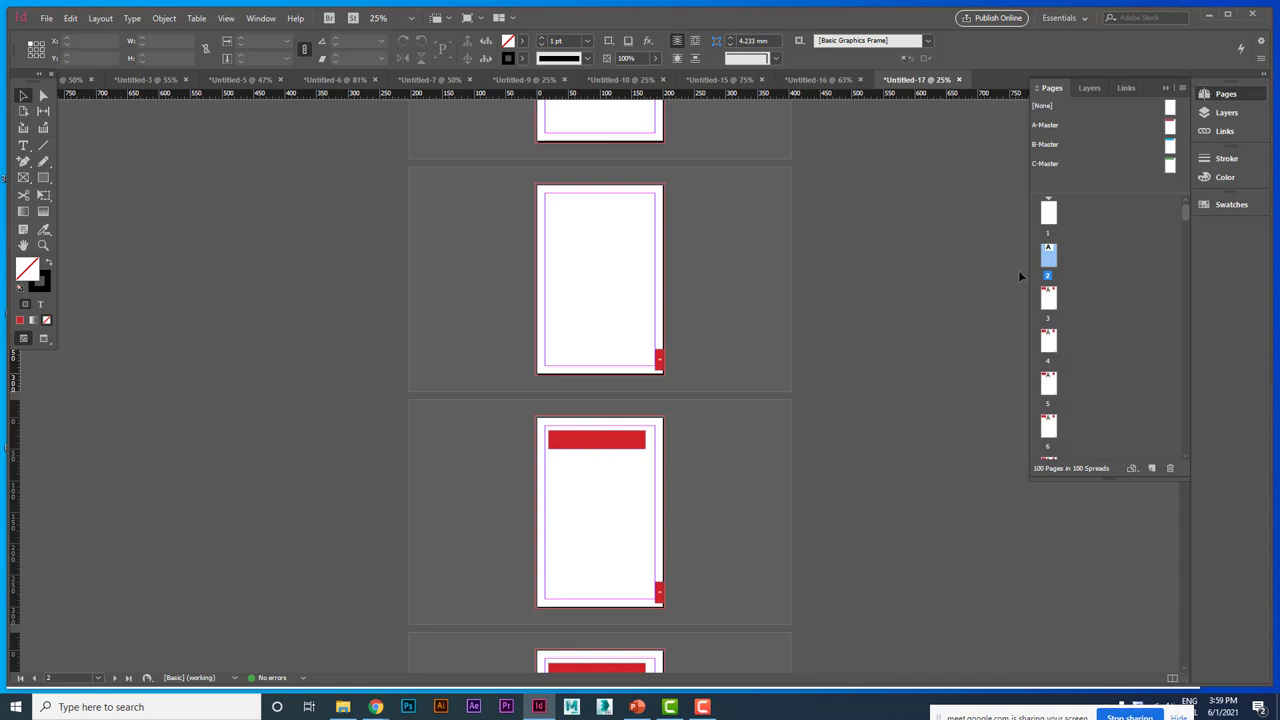
- Apply A-Master to pages 3-60
{"action": "right_click", "coordinate": [1171, 127]}
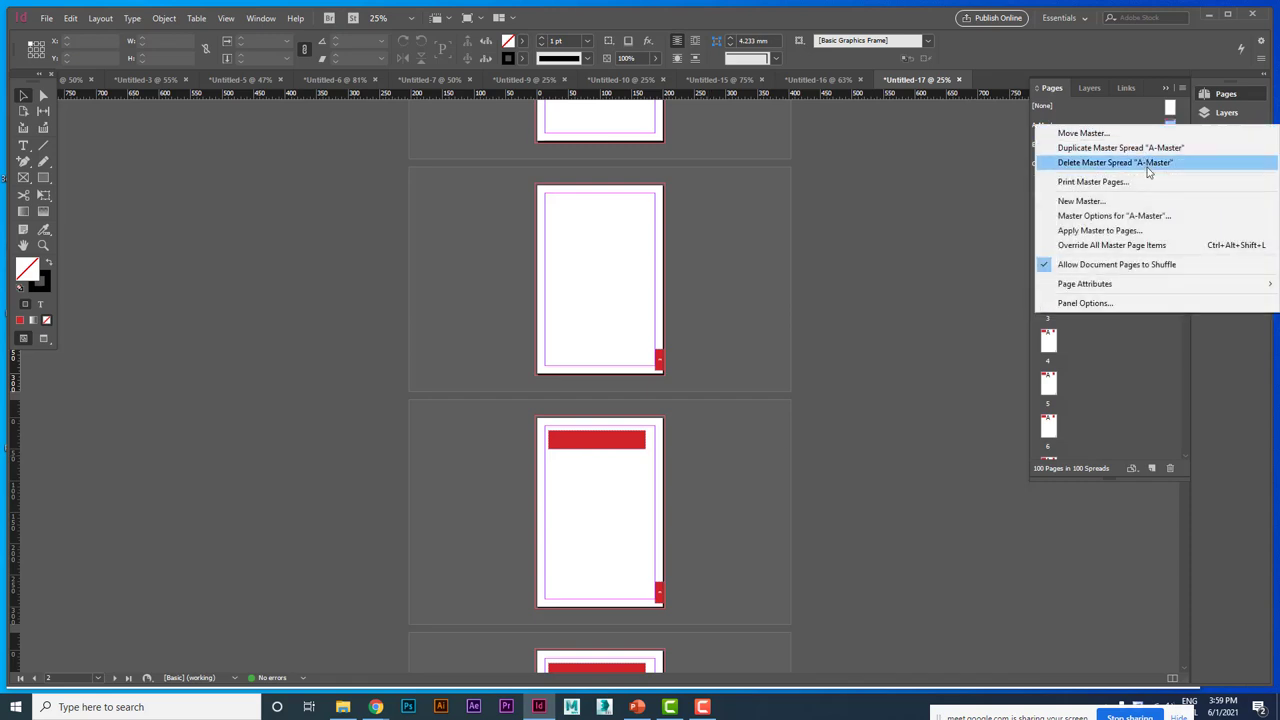
{"action": "left_click", "coordinate": [1145, 230]}
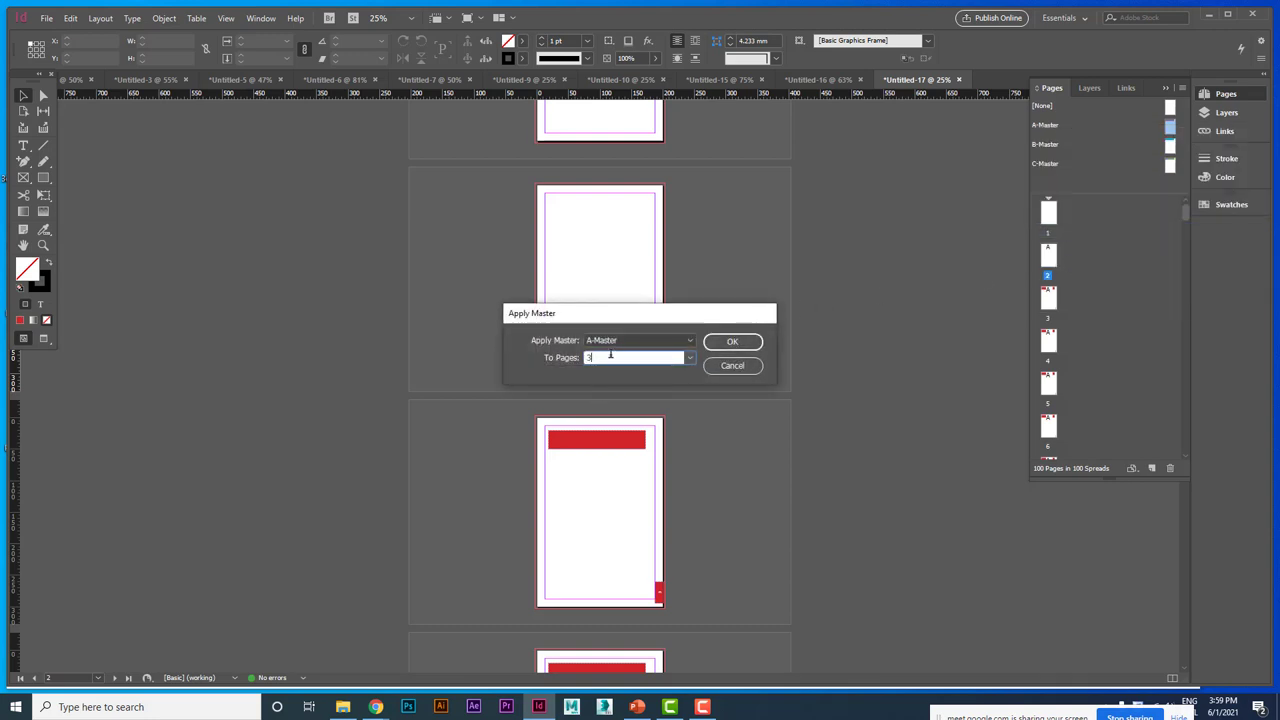
{"action": "type", "text": "3-60"}
{"action": "left_click", "coordinate": [714, 343]}
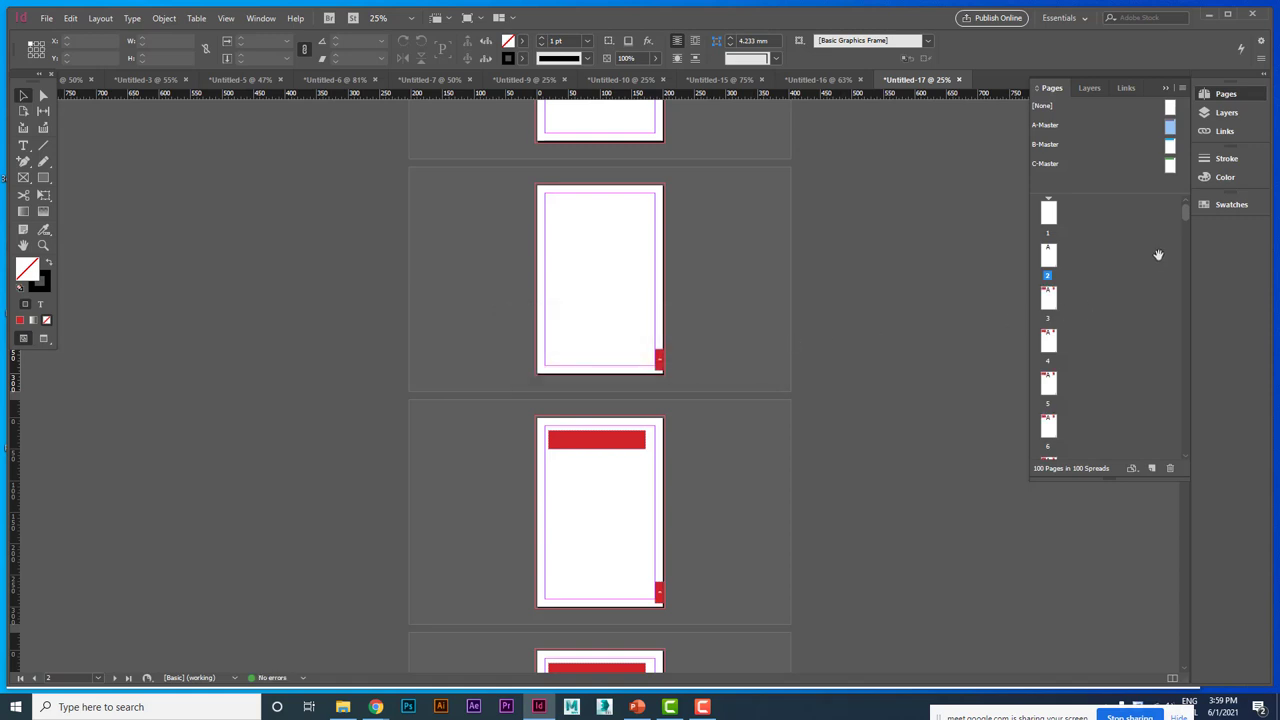
- Apply B-Master to pages 61-70
{"action": "right_click", "coordinate": [1170, 148]}
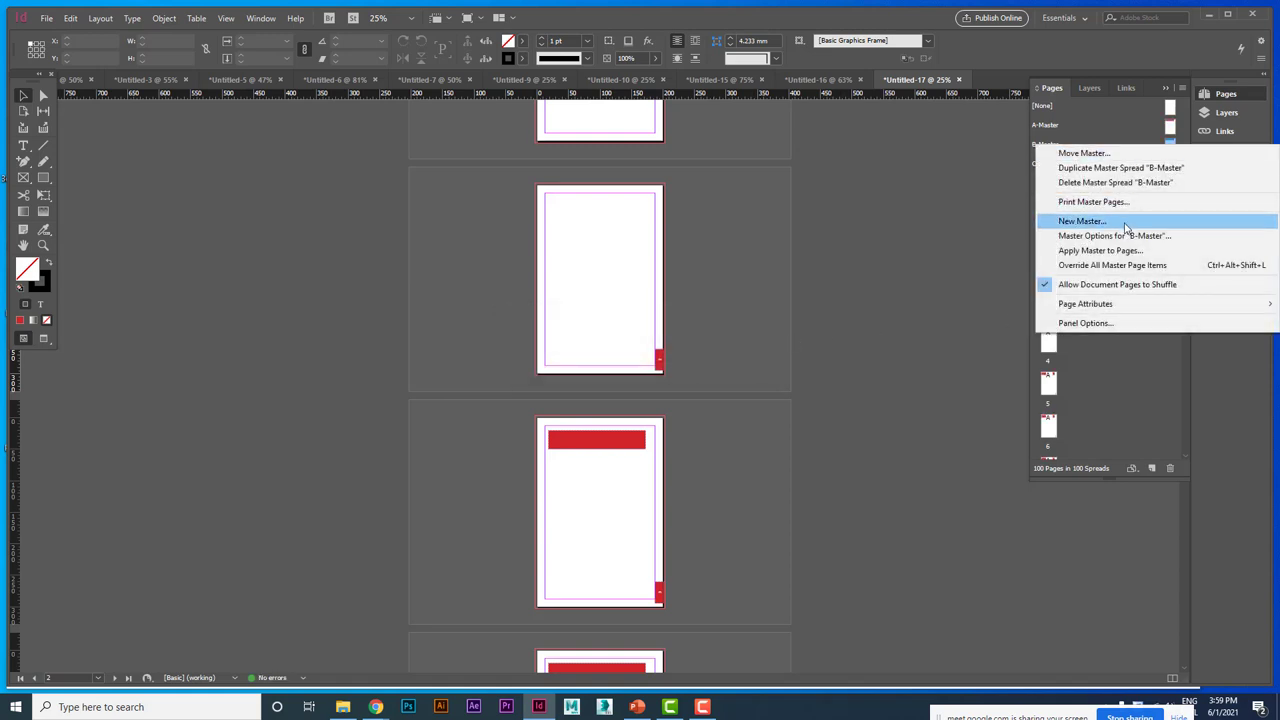
{"action": "left_click", "coordinate": [1127, 251]}
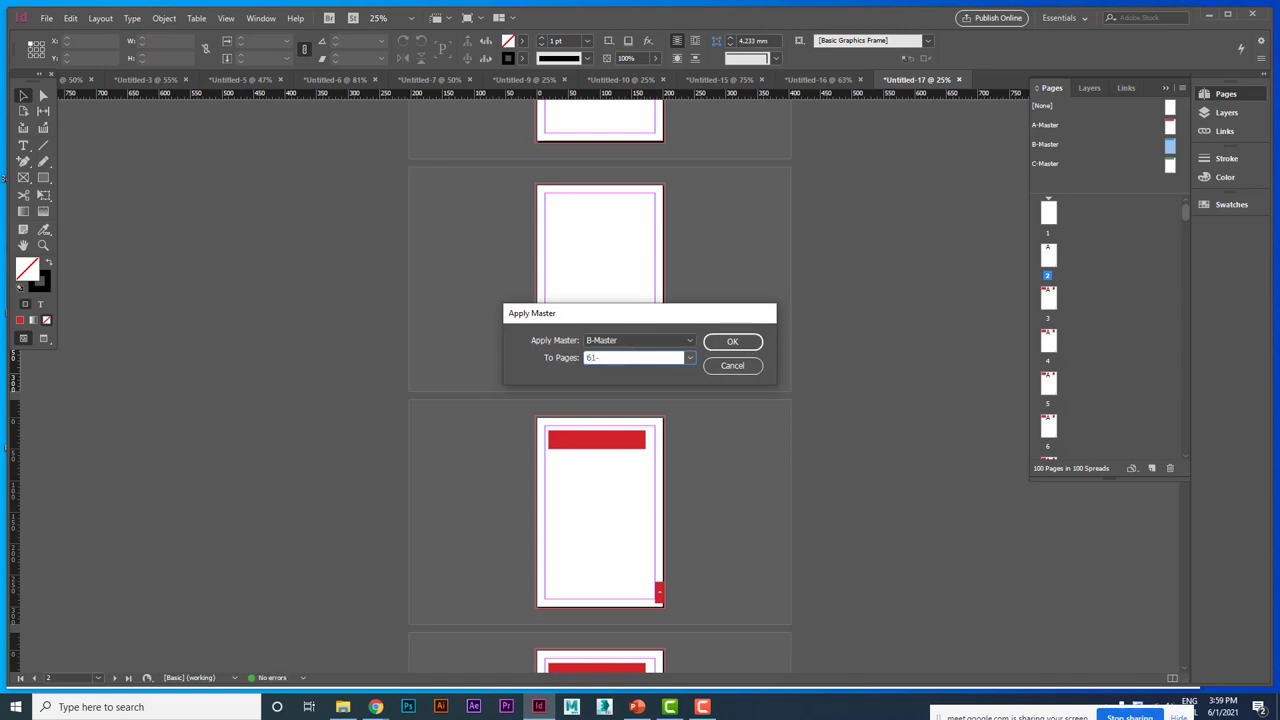
{"action": "type", "text": "61-70"}
{"action": "left_click", "coordinate": [732, 341]}
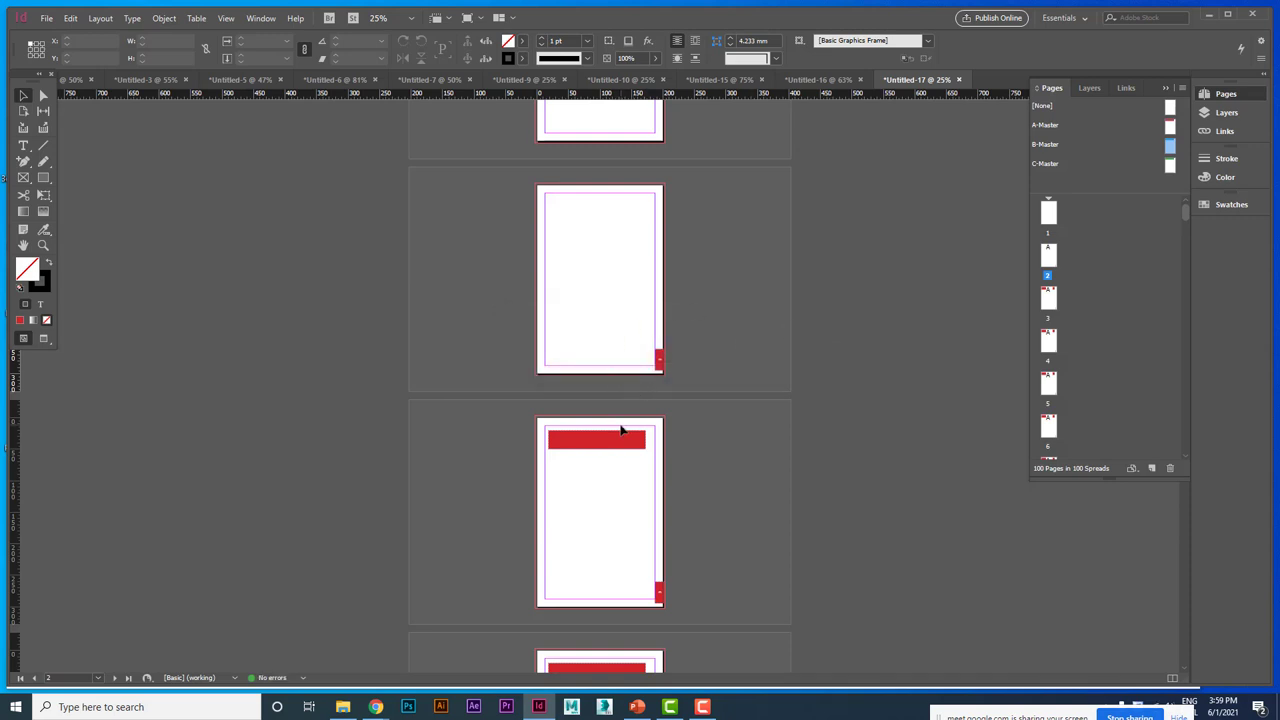
- Go to page 60 and examine the header bar and page number tab on page 61 up close
{"action": "left_click", "coordinate": [68, 678]}
{"action": "type", "text": "60"}
{"action": "key", "text": "Return"}
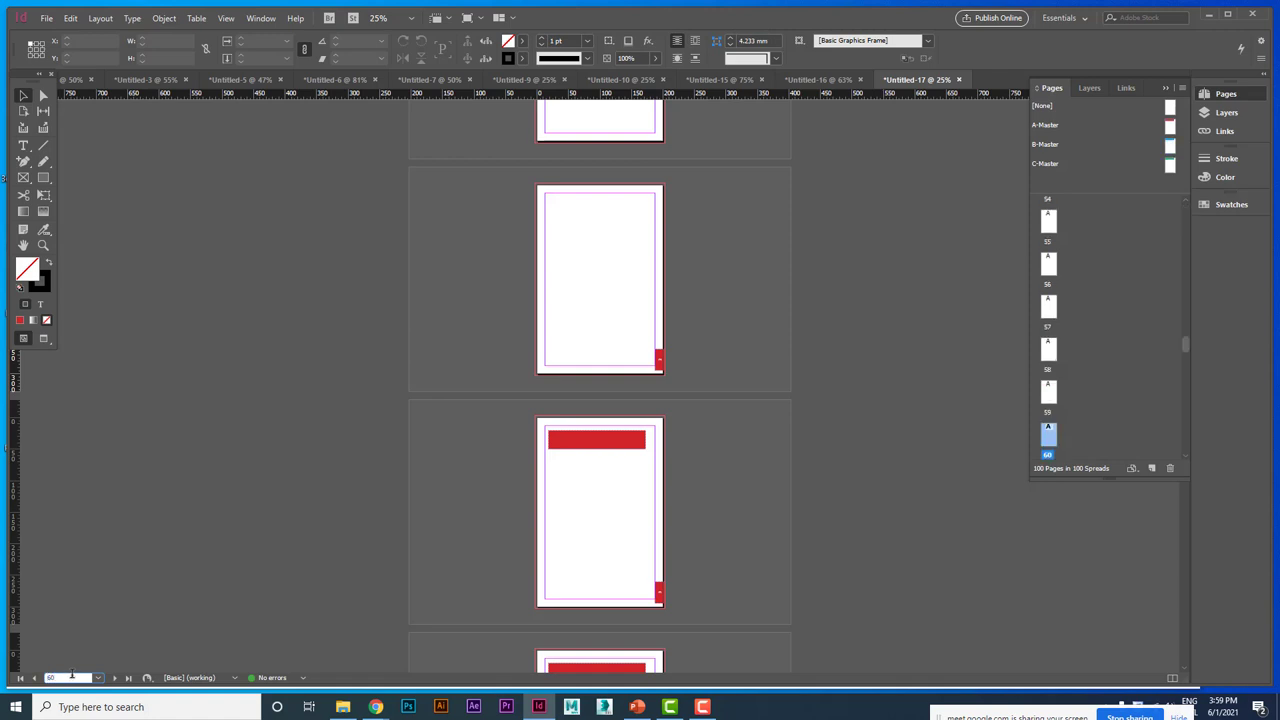
{"action": "scroll", "coordinate": [587, 357], "scroll_direction": "down", "scroll_amount": 3}
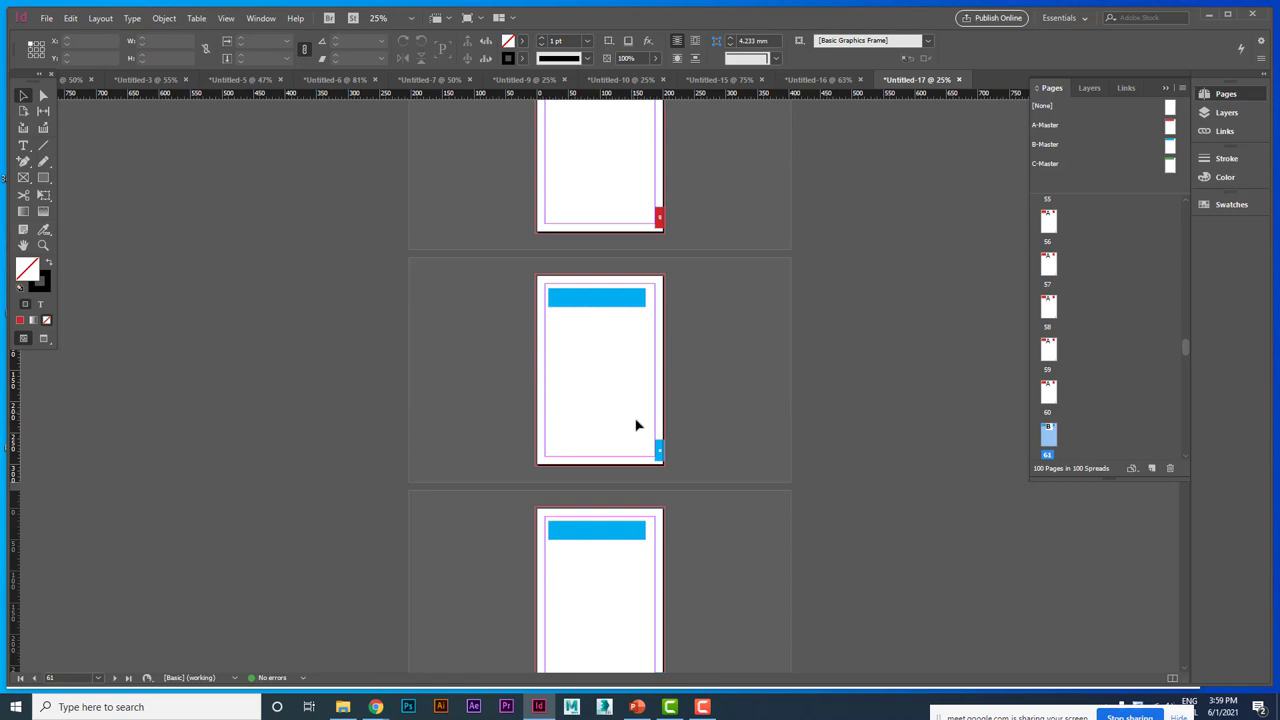
{"action": "key", "text": "z"}
{"action": "left_click_drag", "start_coordinate": [537, 281], "coordinate": [704, 478]}
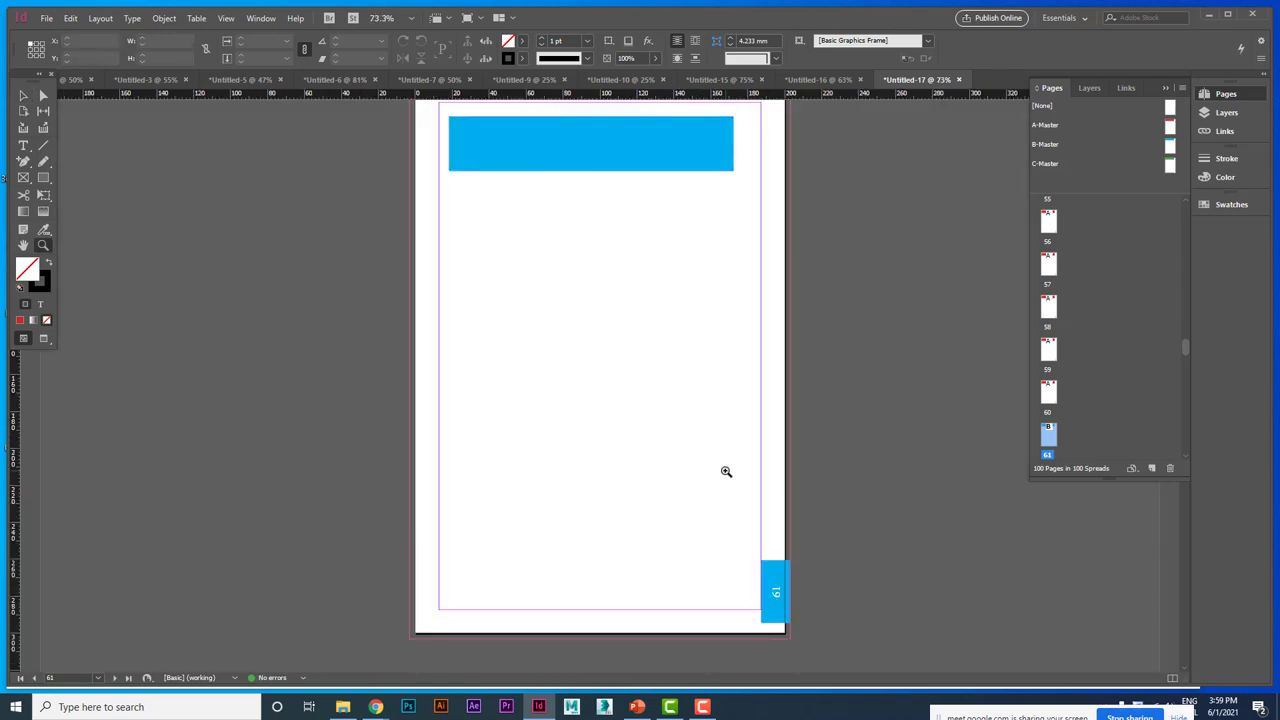
- Apply C-Master to pages 71-100
{"action": "left_click", "coordinate": [1174, 168]}
{"action": "right_click", "coordinate": [1174, 168]}
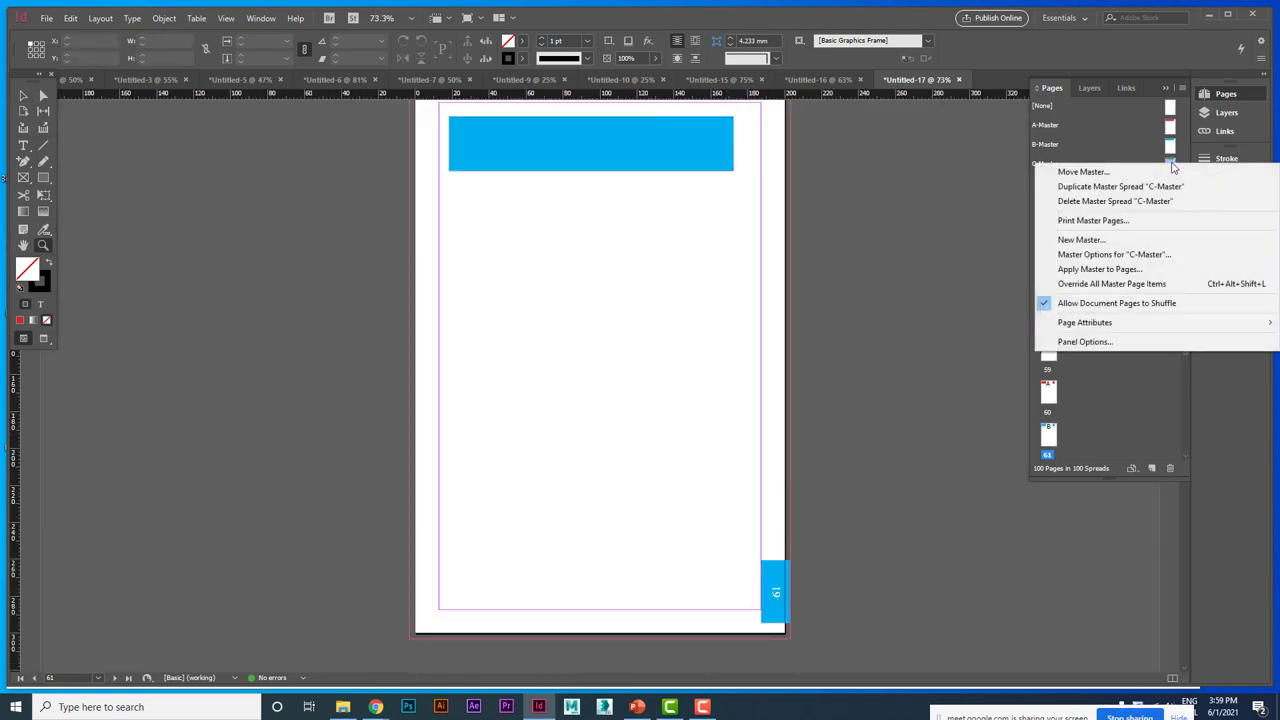
{"action": "left_click", "coordinate": [1125, 270]}
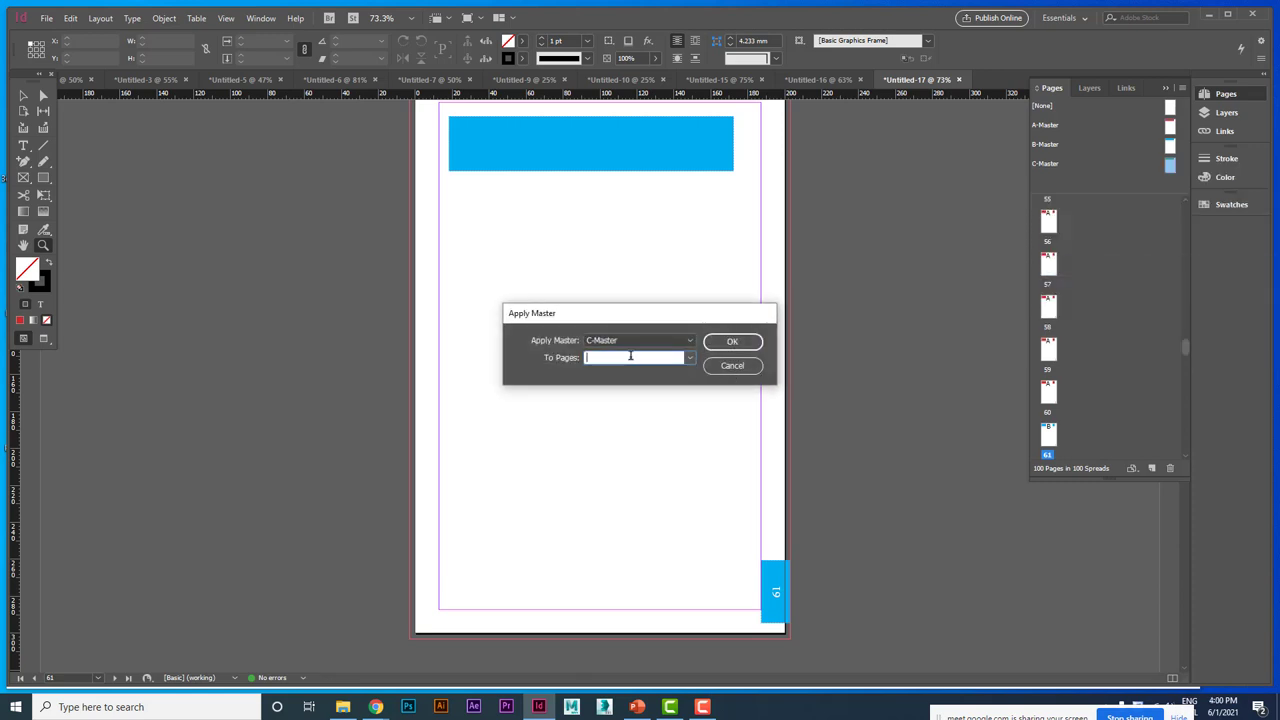
{"action": "type", "text": "71-100"}
{"action": "left_click", "coordinate": [731, 344]}
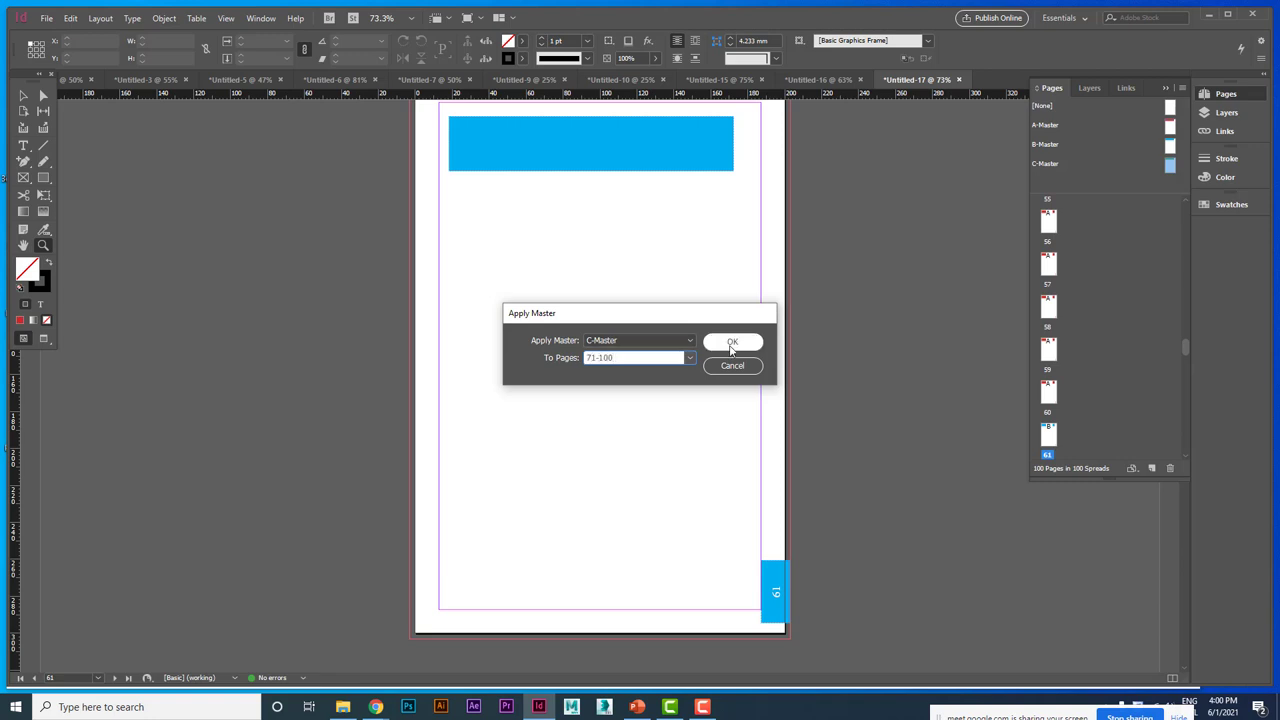
{"action": "left_click", "coordinate": [731, 344]}
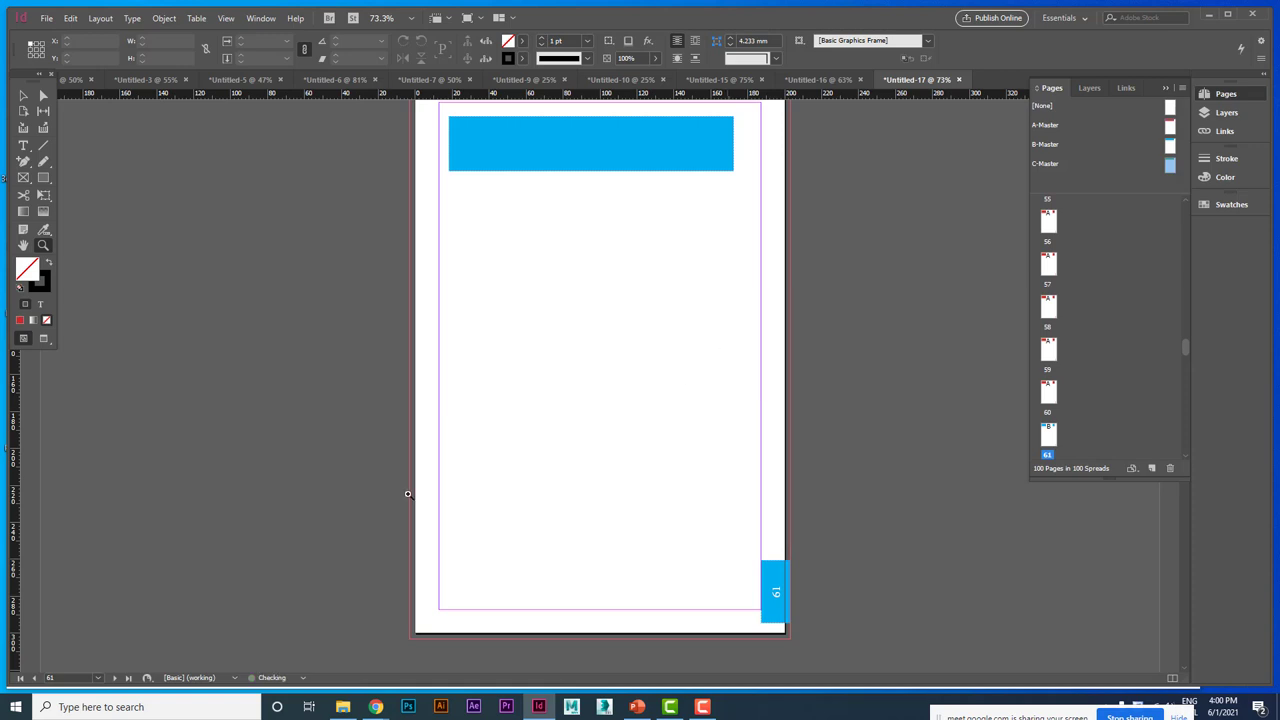
- Go to page 71 and check the header bar and page number tab there and on the following pages
{"action": "left_click", "coordinate": [71, 677]}
{"action": "type", "text": "71"}
{"action": "key", "text": "Return"}
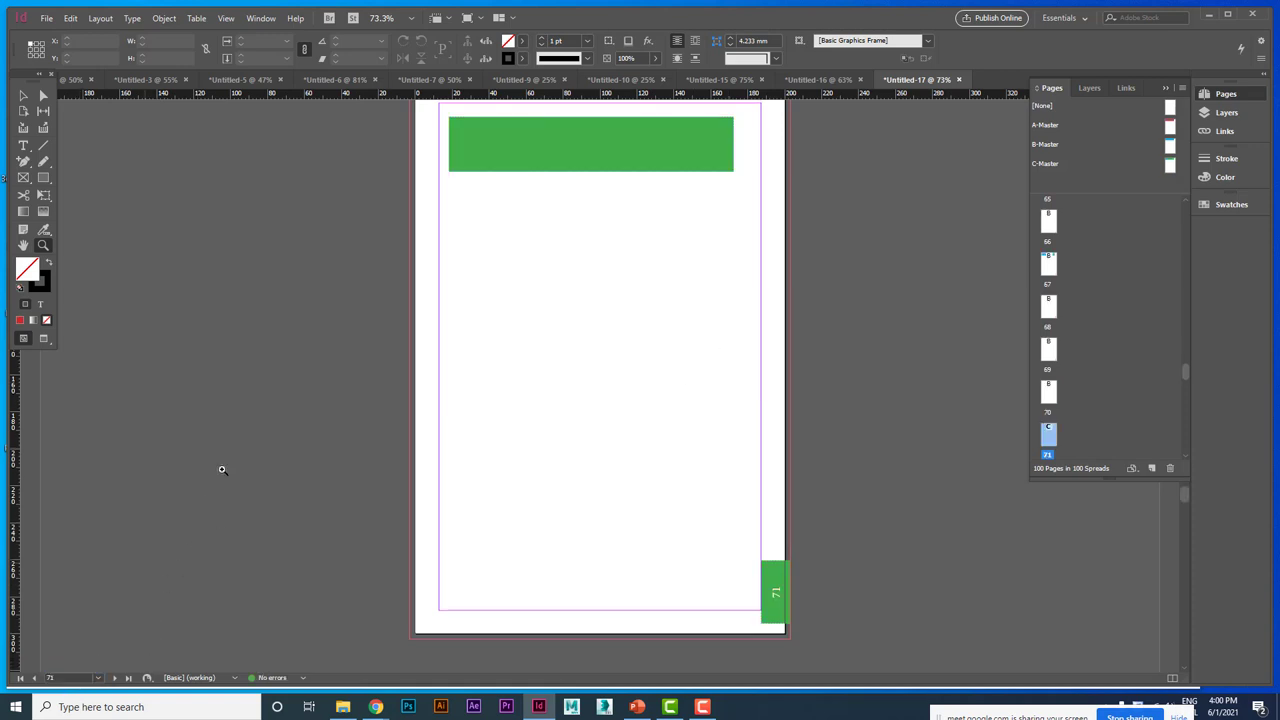
{"action": "scroll", "coordinate": [627, 406], "scroll_direction": "up", "scroll_amount": 4}
{"action": "scroll", "coordinate": [627, 406], "scroll_direction": "down", "scroll_amount": 15}
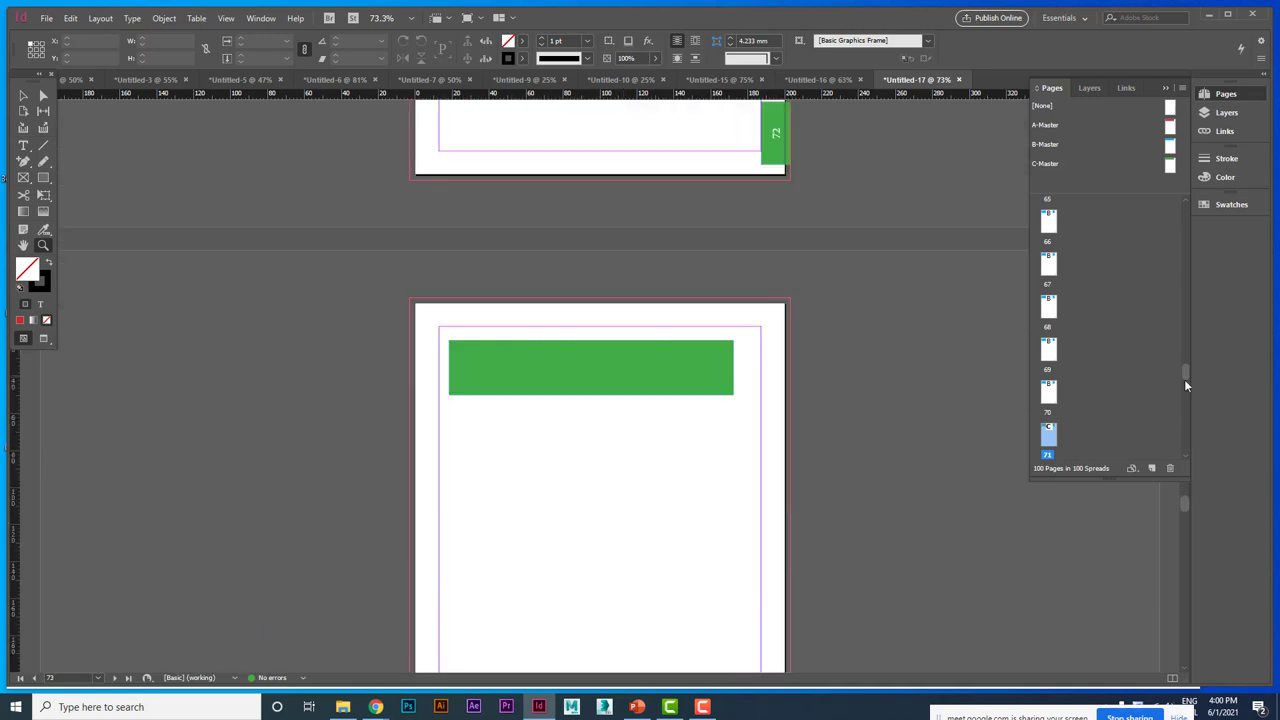
- Apply the [None] master to page 100 and display that page
{"action": "left_click_drag", "start_coordinate": [1186, 367], "coordinate": [1187, 472]}
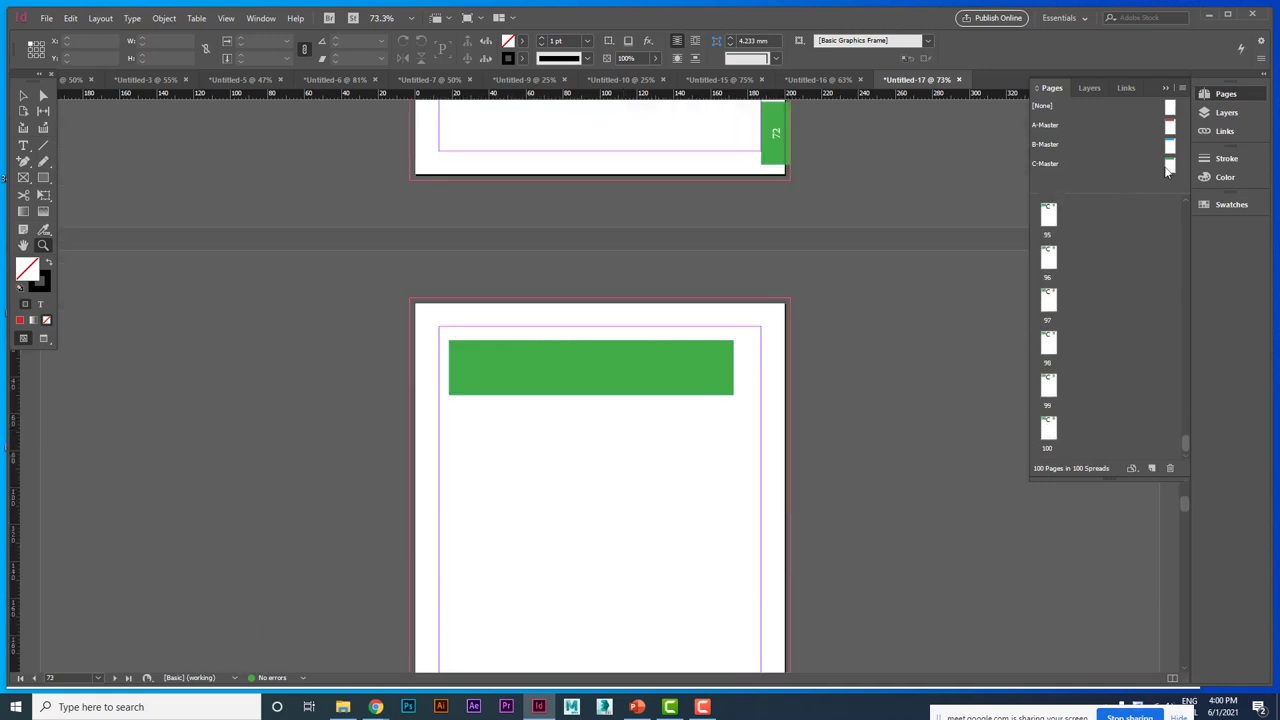
{"action": "left_click_drag", "start_coordinate": [1170, 107], "coordinate": [1049, 428]}
{"action": "double_click", "coordinate": [1050, 432]}
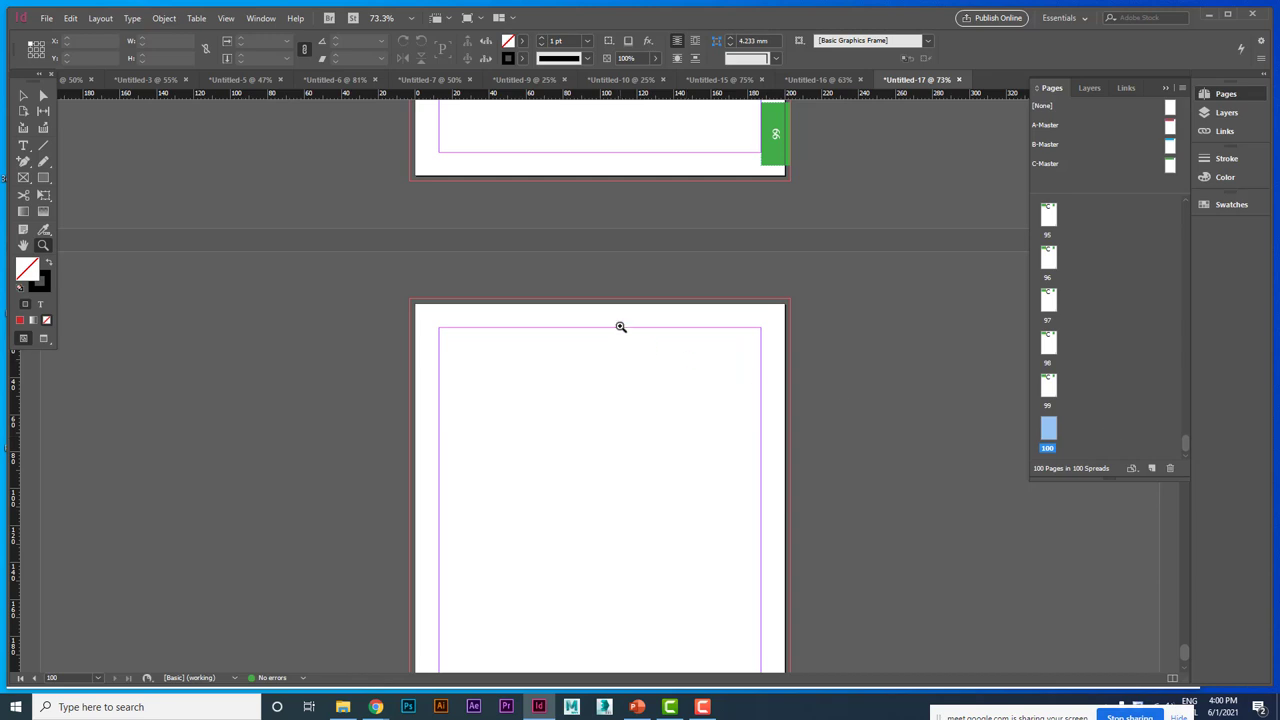
- Go to page 1 and look over the headers and page number tabs on the opening pages
{"action": "key", "text": "ctrl+j"}
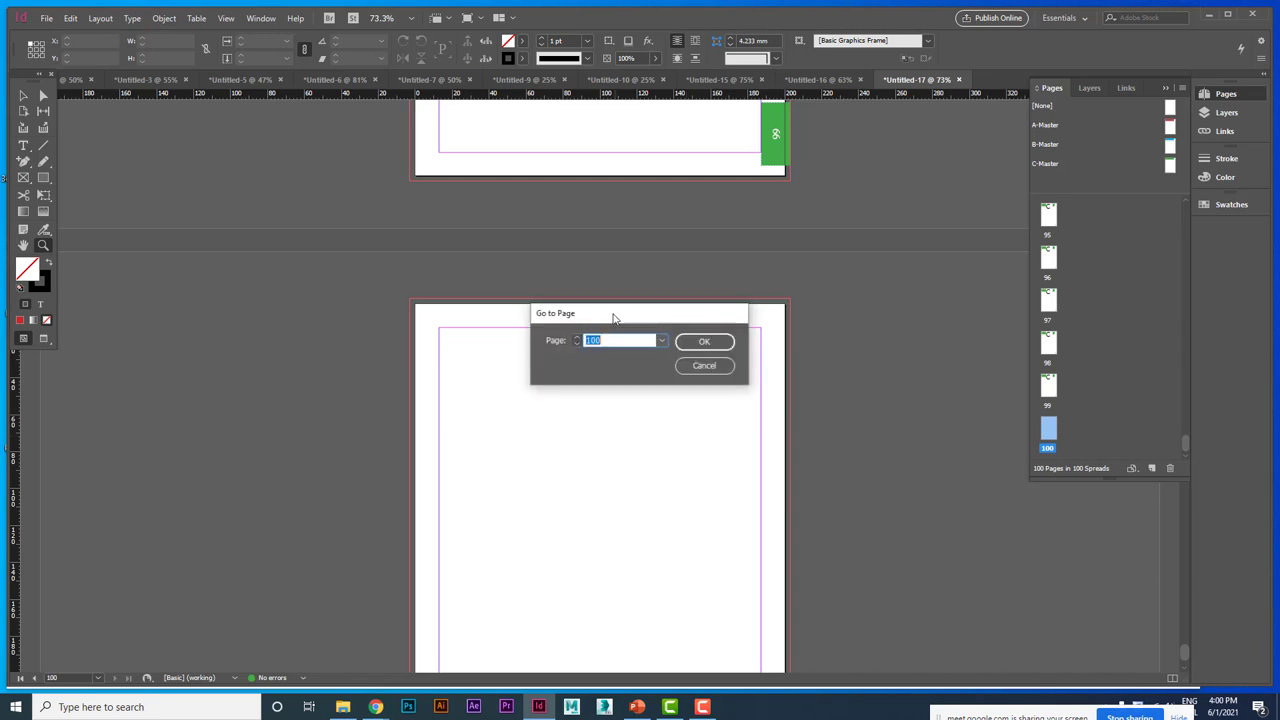
{"action": "type", "text": "1"}
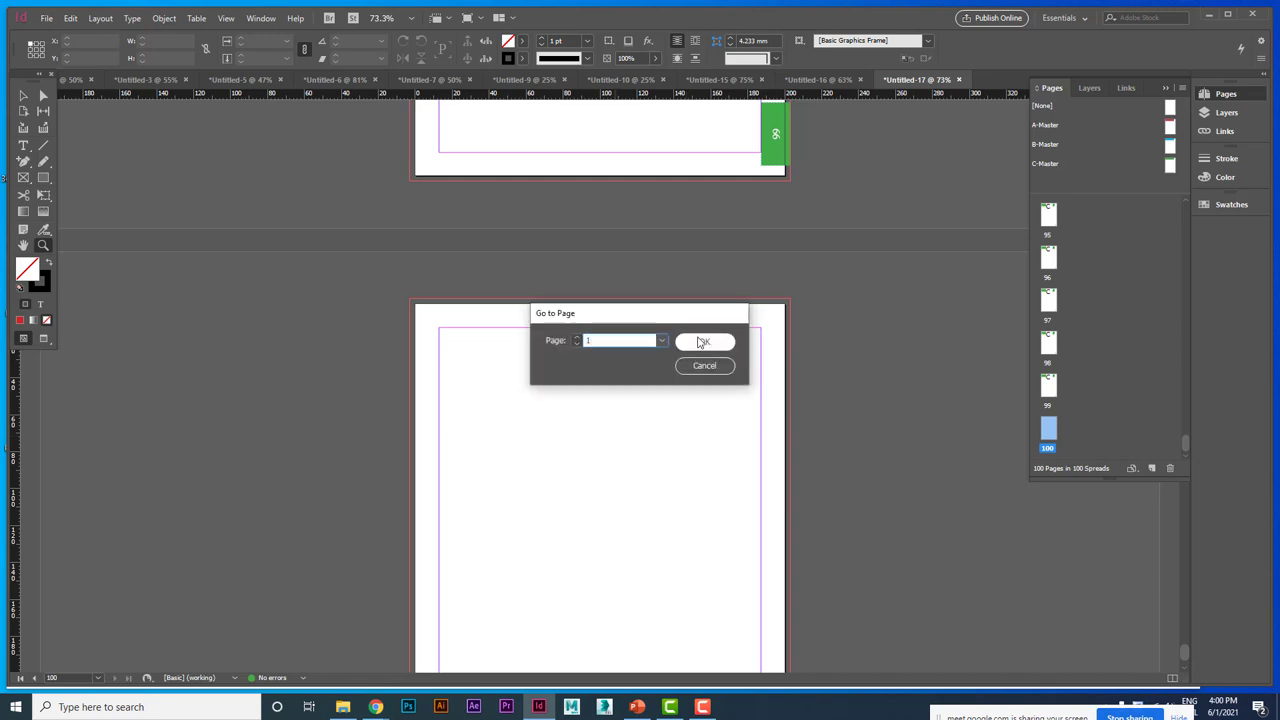
{"action": "left_click", "coordinate": [705, 341]}
{"action": "scroll", "coordinate": [644, 350], "scroll_direction": "down", "scroll_amount": 5}
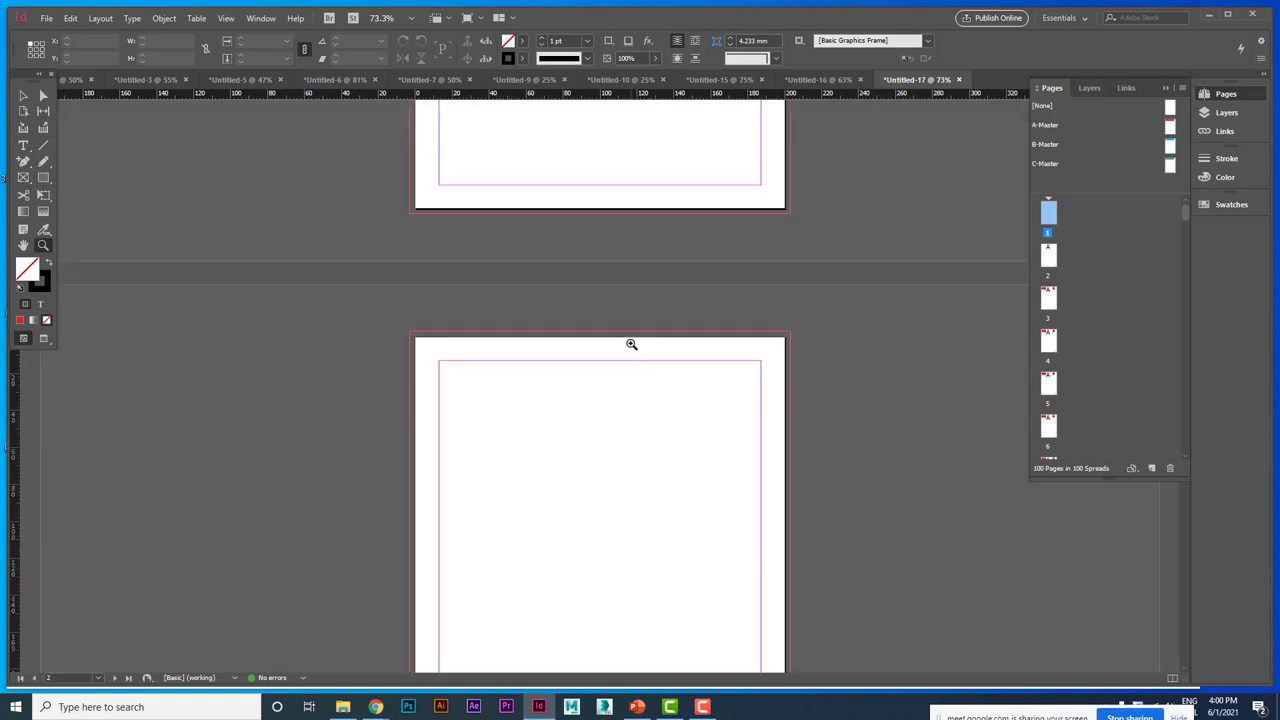
{"action": "key", "text": "ctrl+minus"}
{"action": "key", "text": "ctrl+minus"}
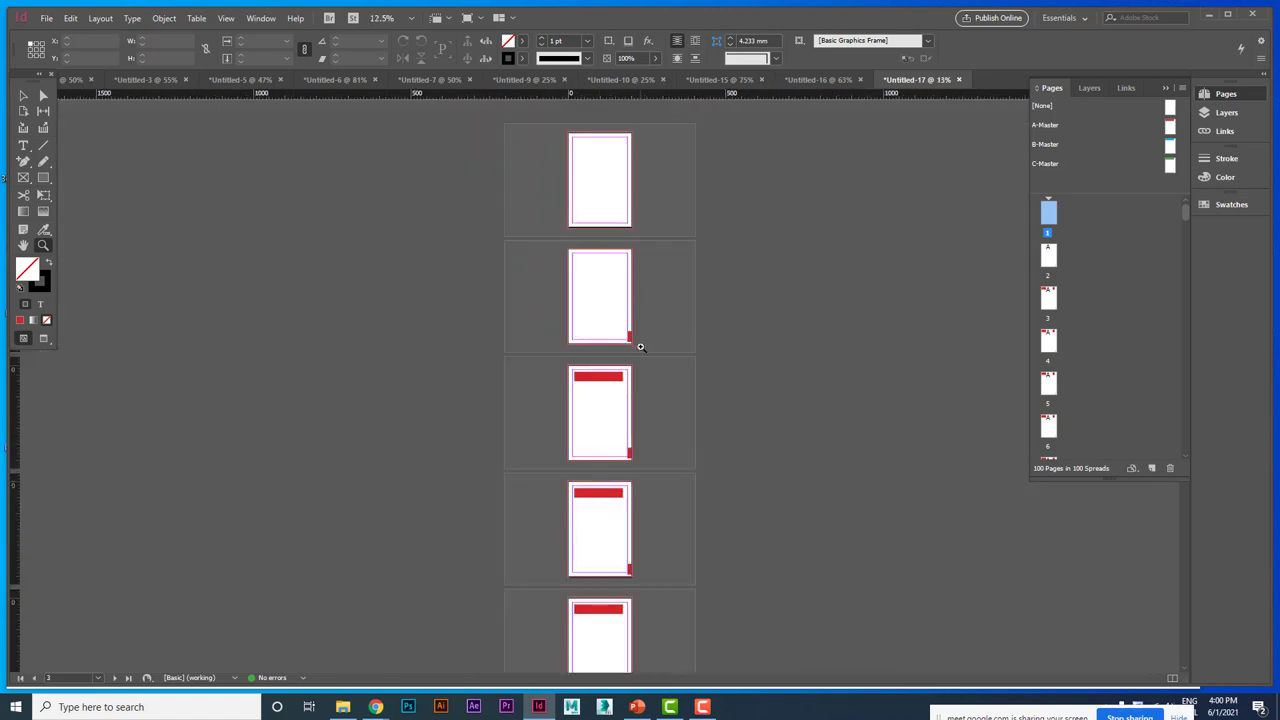
{"action": "scroll", "coordinate": [641, 347], "scroll_direction": "down", "scroll_amount": 3}
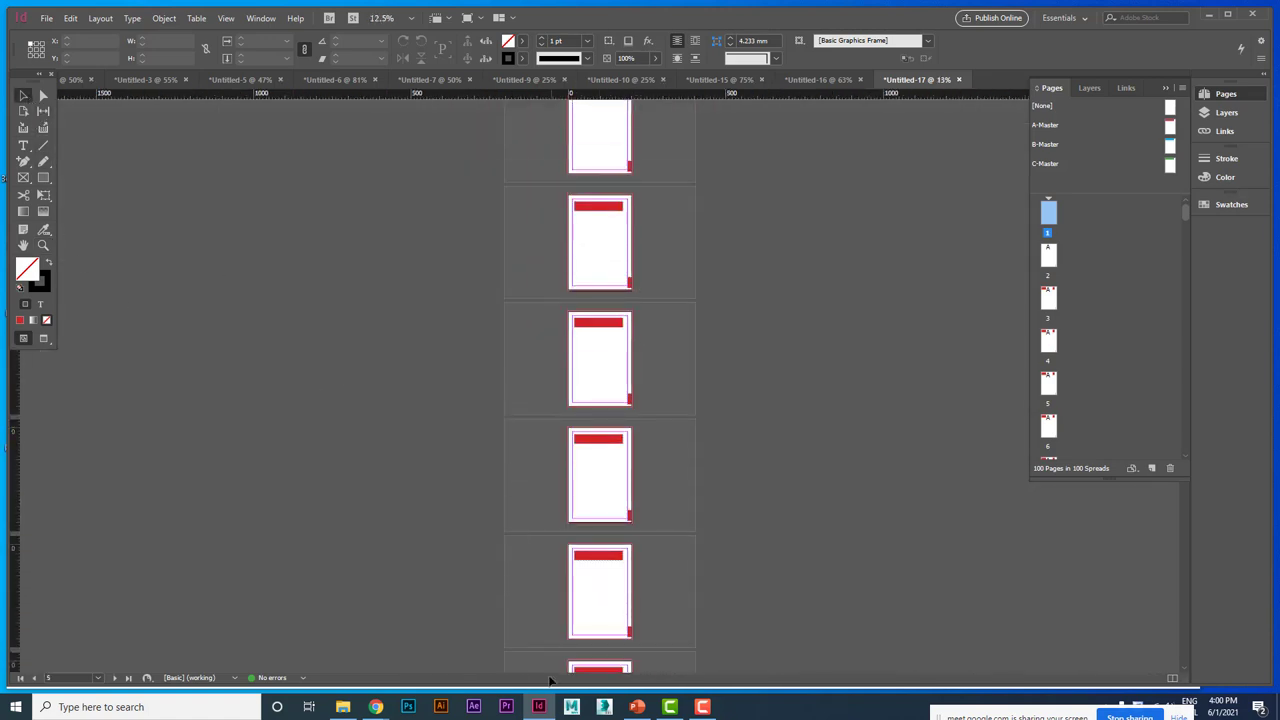
- Switch to PowerPoint and review the Header & Footer slides 2 to 4, including the Apply Master to Page line
{"action": "left_click", "coordinate": [637, 706]}
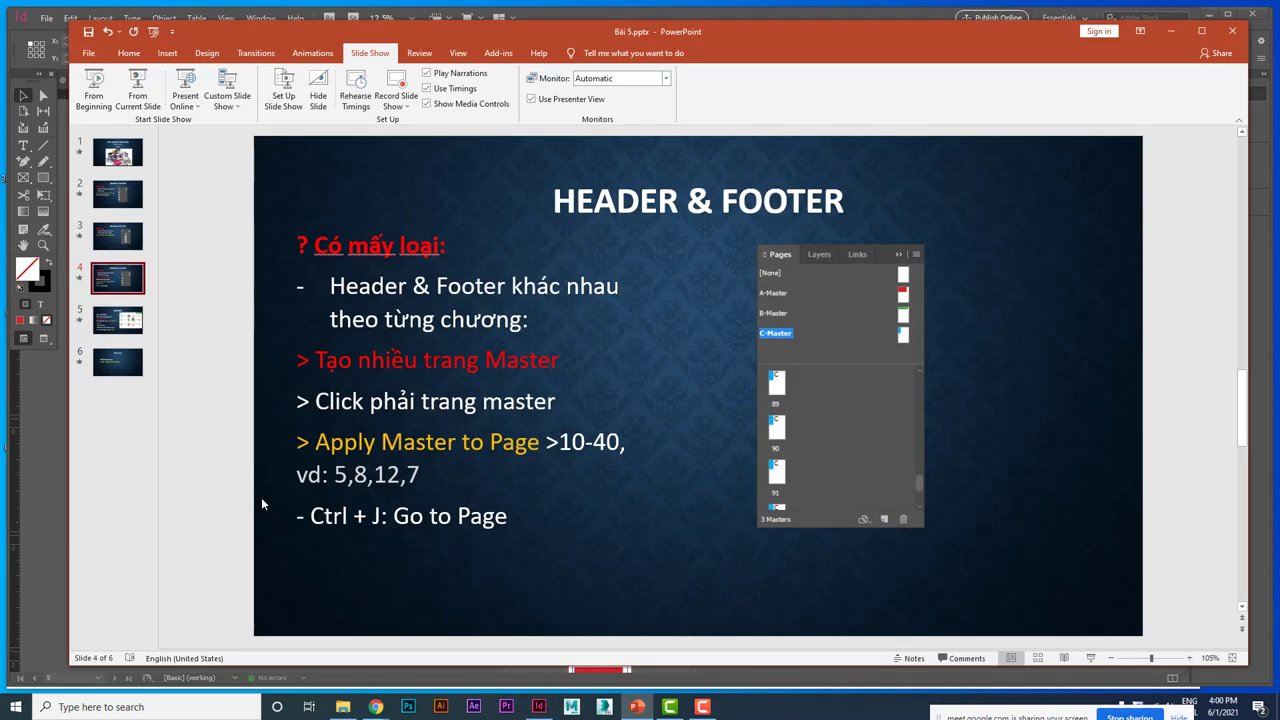
{"action": "key", "text": "Up"}
{"action": "key", "text": "Up"}
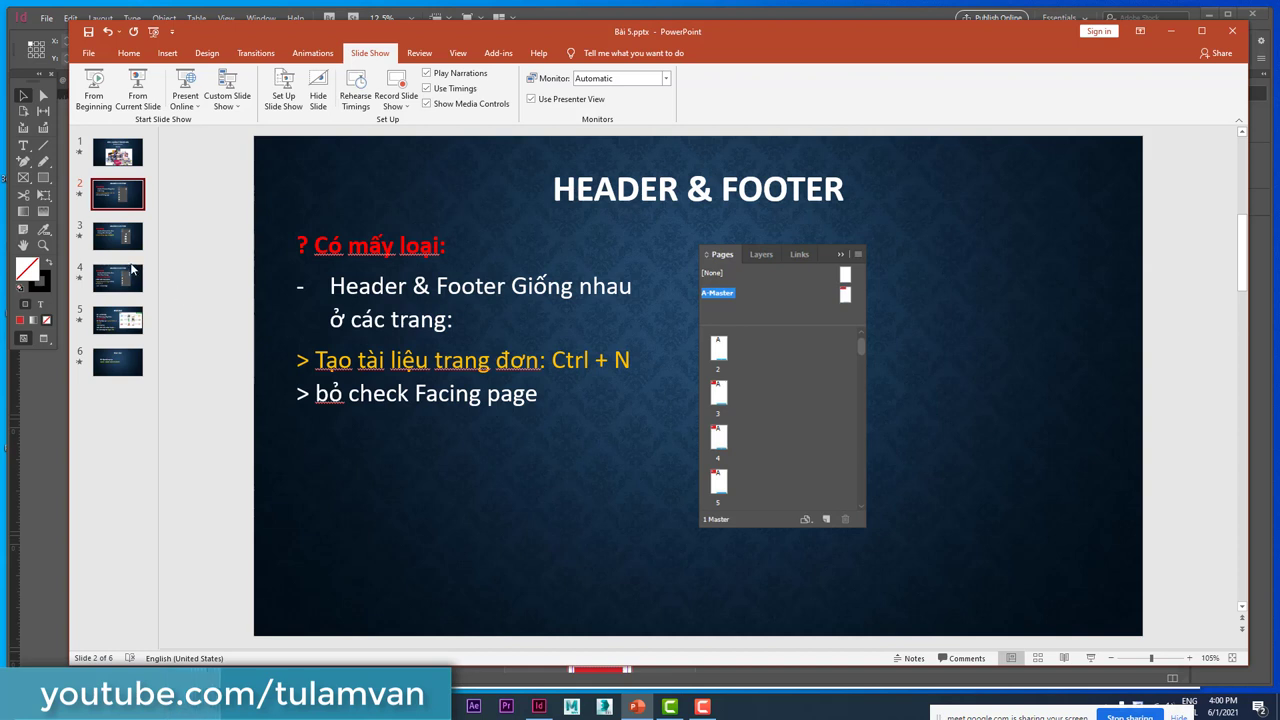
{"action": "left_click", "coordinate": [109, 241]}
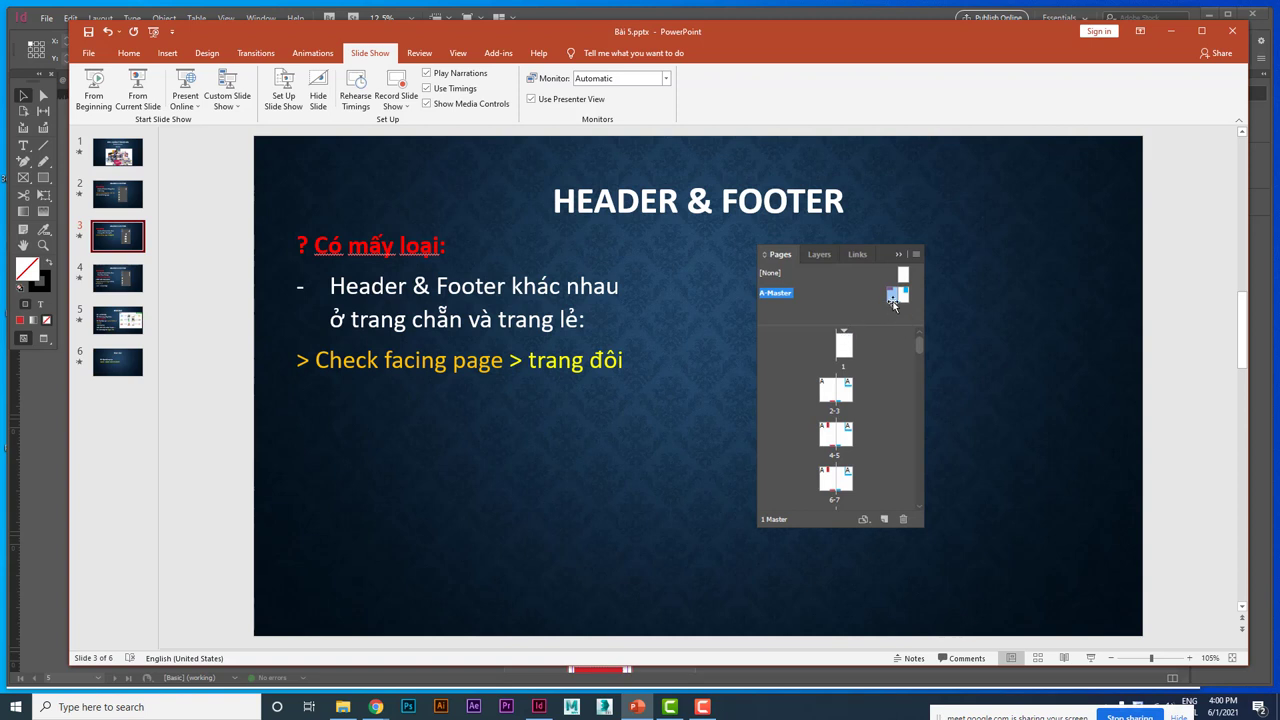
{"action": "left_click", "coordinate": [117, 282]}
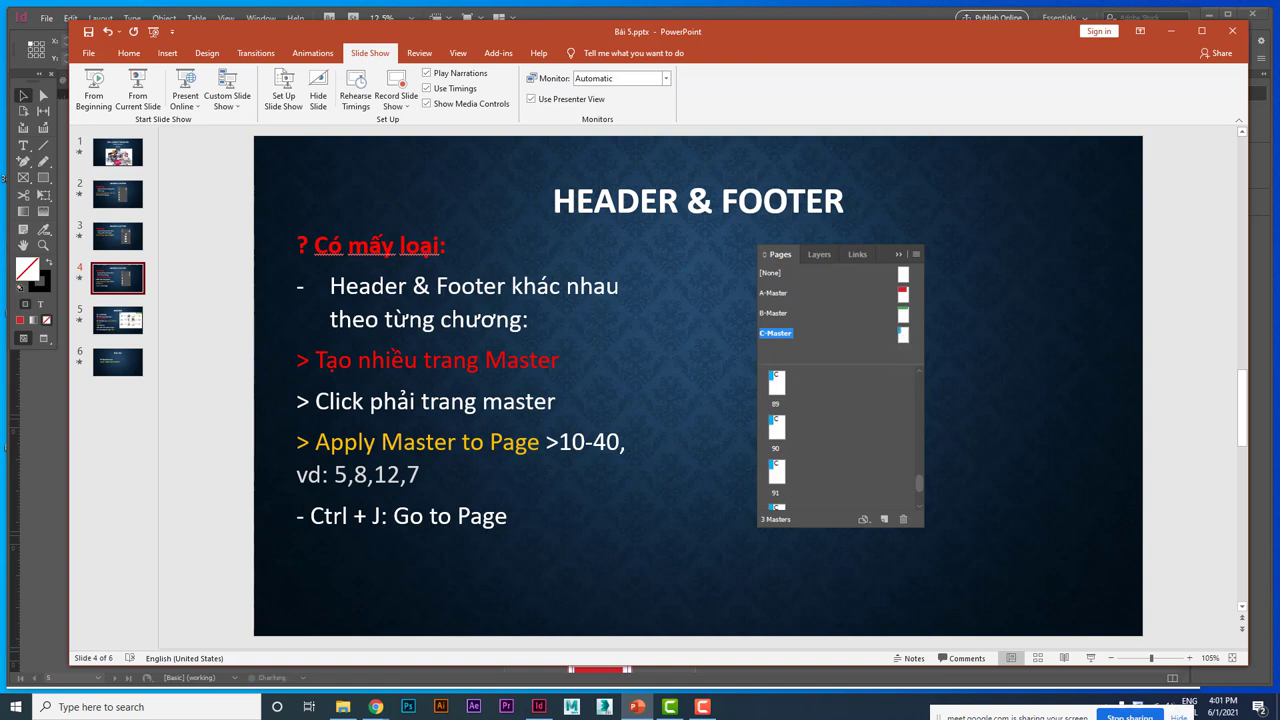
{"action": "left_click_drag", "start_coordinate": [314, 442], "coordinate": [545, 444]}
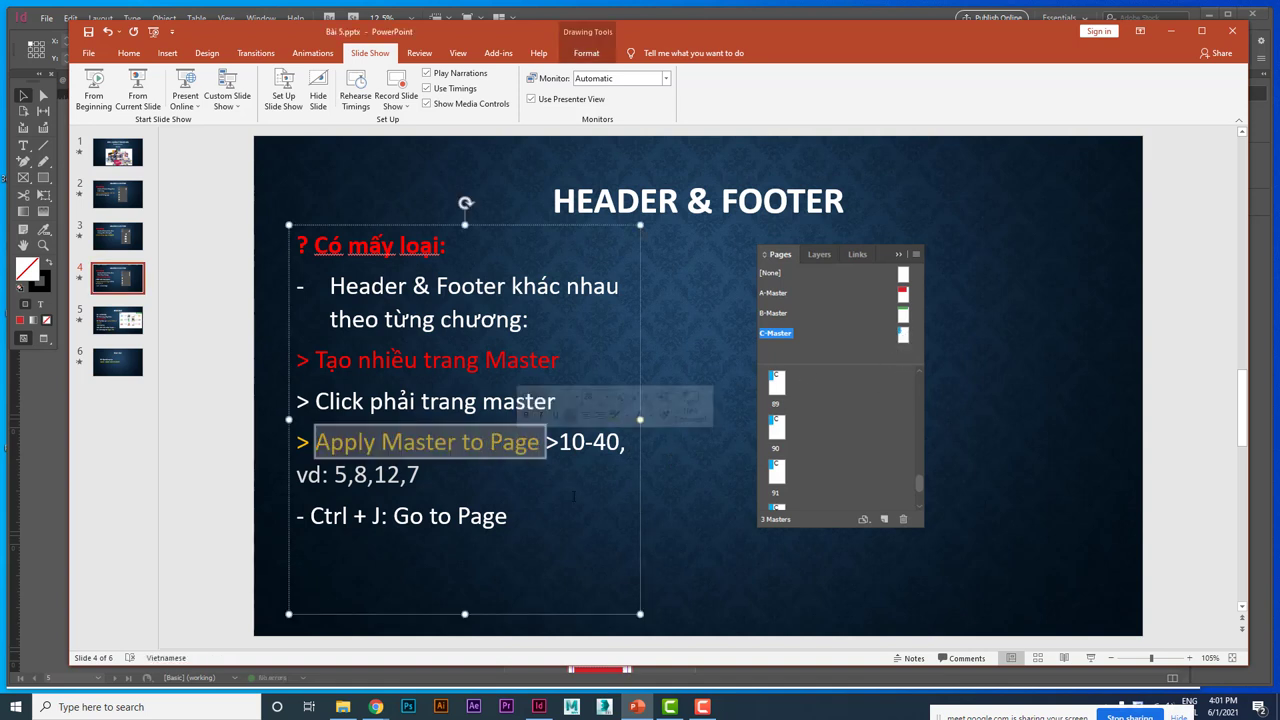
{"action": "left_click", "coordinate": [682, 501]}
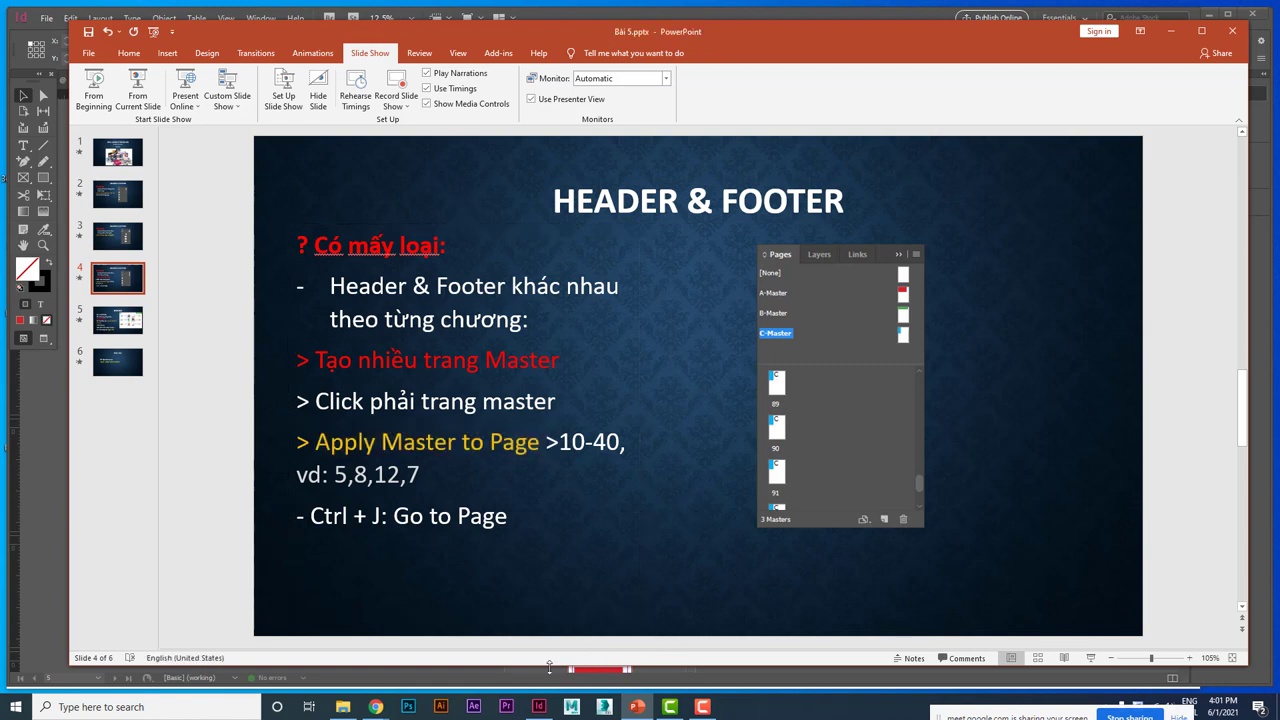
- Switch to InDesign and examine the header bars and page numbers on the opening pages of the Untitled-15 document
{"action": "left_click", "coordinate": [538, 707]}
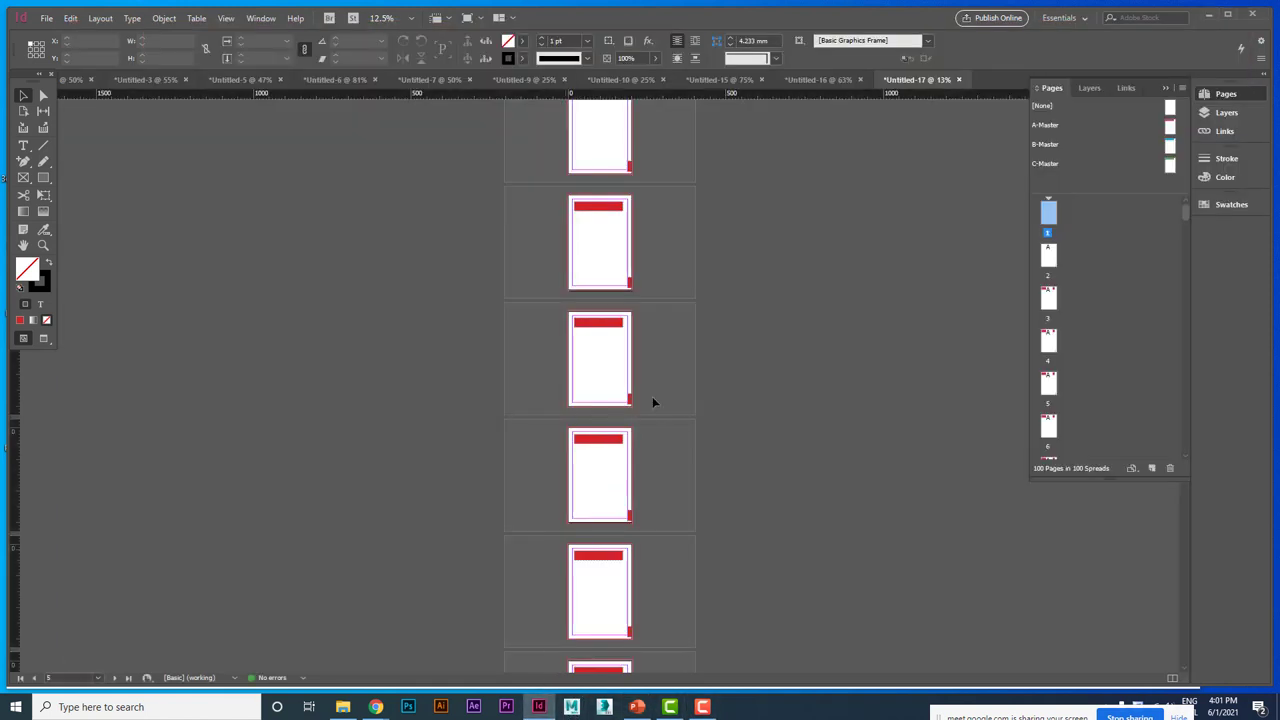
{"action": "left_click", "coordinate": [719, 79]}
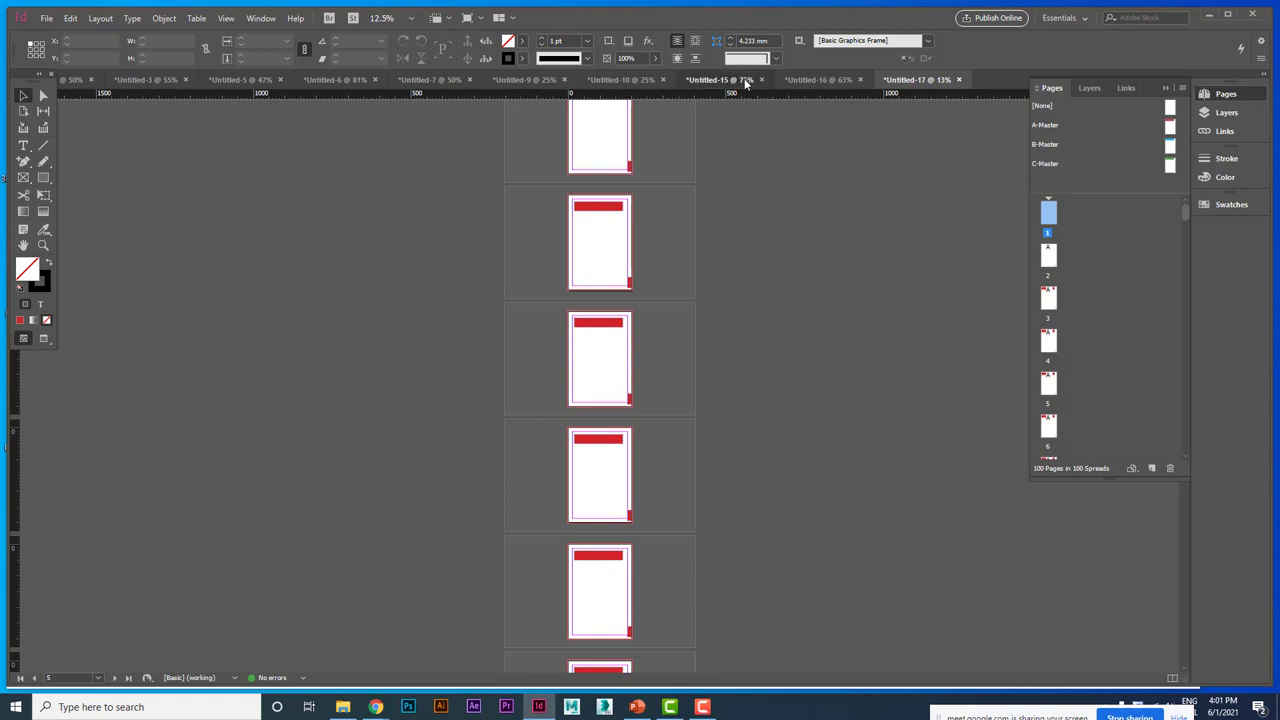
{"action": "scroll", "coordinate": [675, 261], "scroll_direction": "down", "scroll_amount": 5}
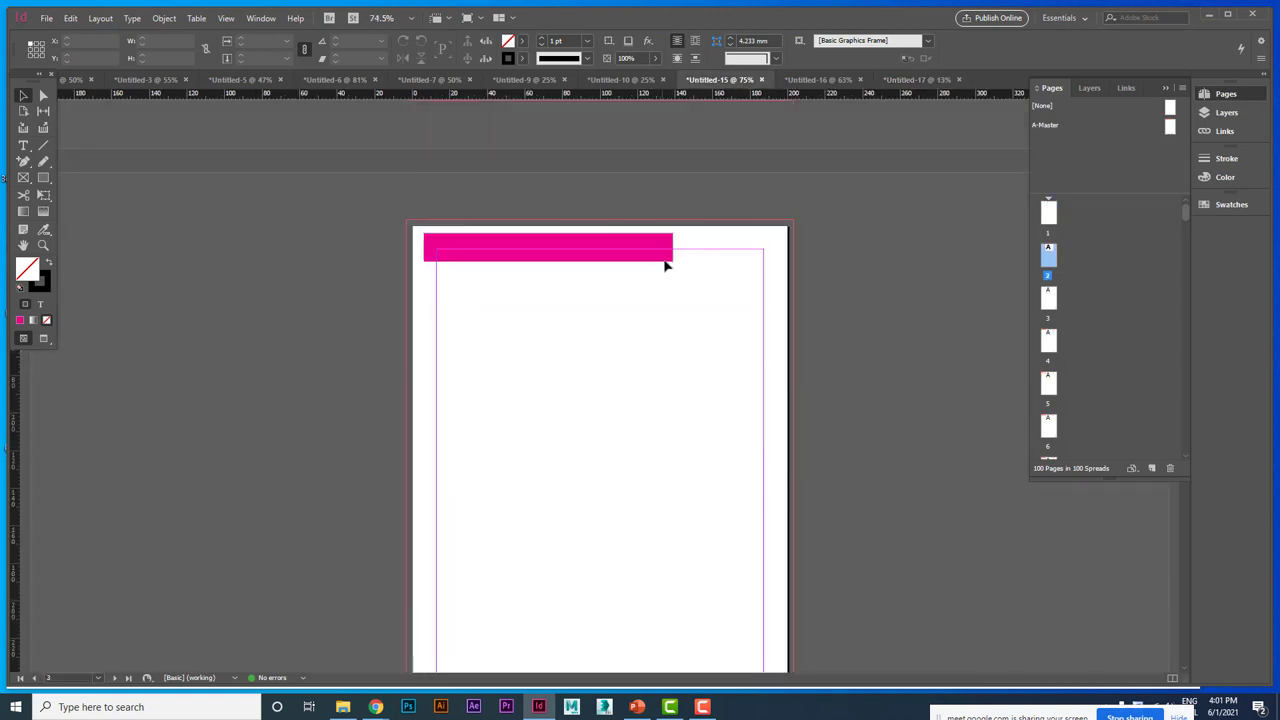
{"action": "scroll", "coordinate": [665, 266], "scroll_direction": "down", "scroll_amount": 6}
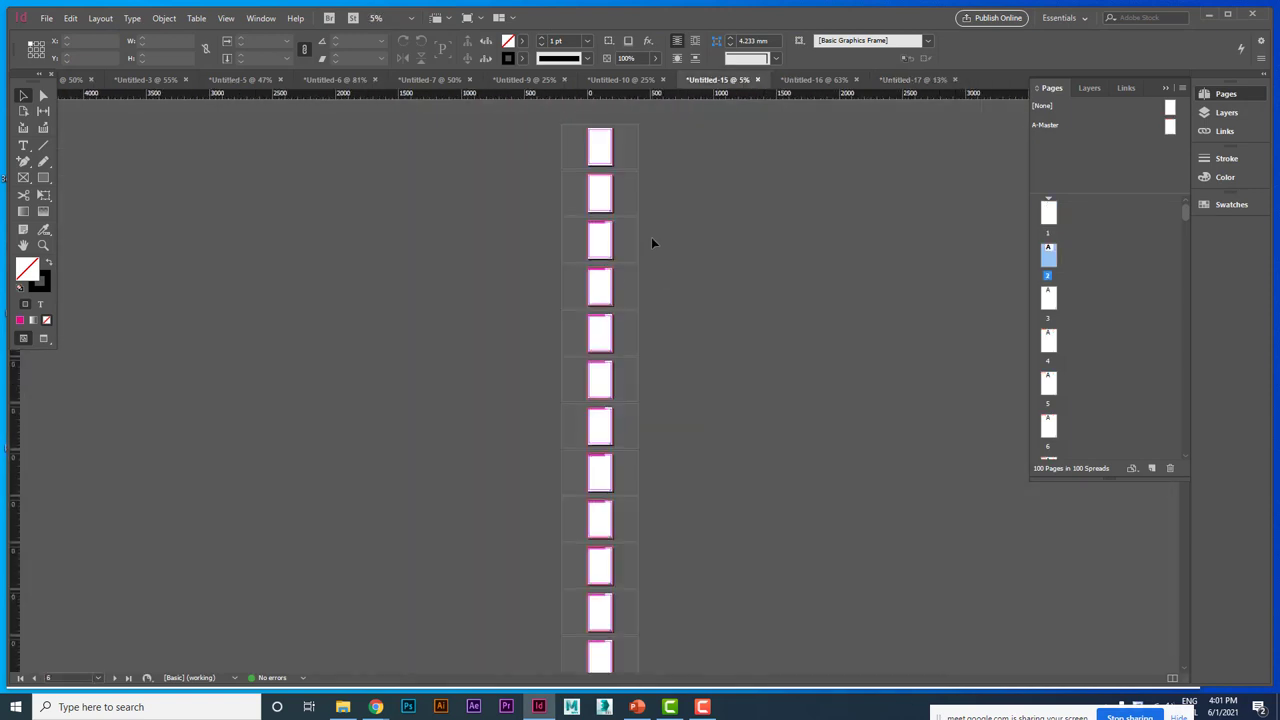
{"action": "key", "text": "z"}
{"action": "left_click_drag", "start_coordinate": [594, 177], "coordinate": [651, 246]}
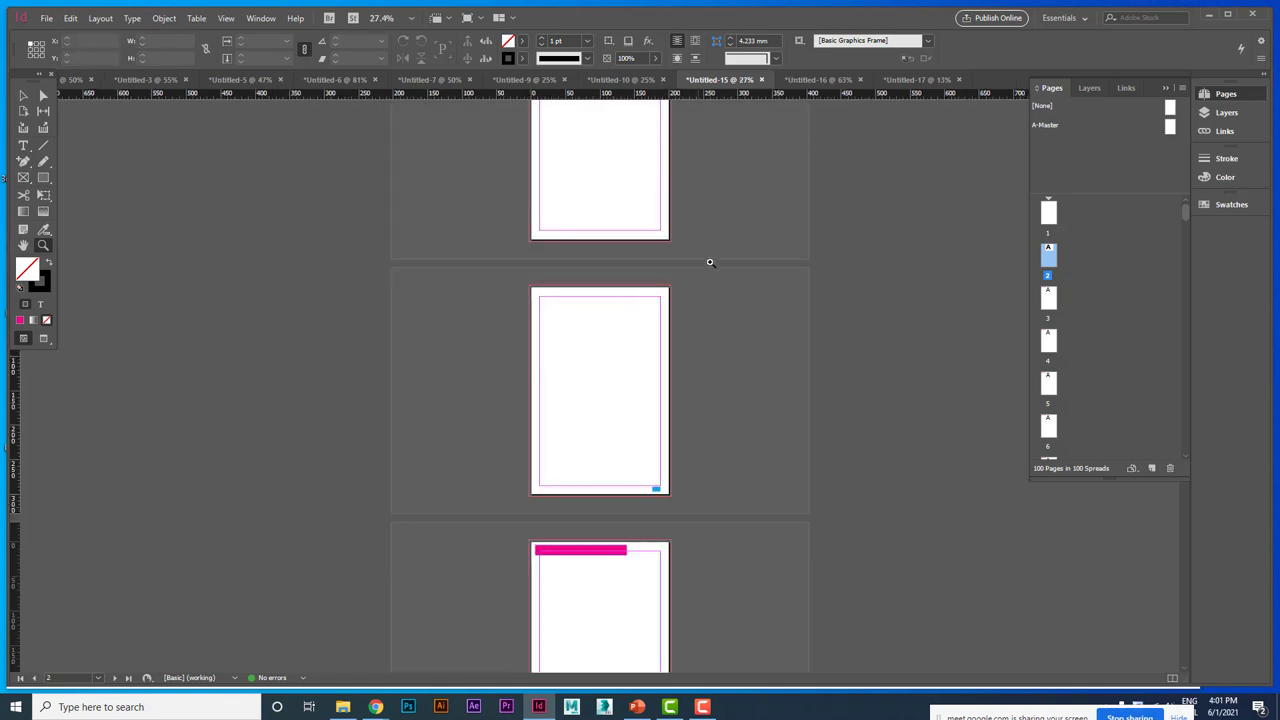
{"action": "left_click", "coordinate": [24, 96]}
- Display the Untitled-16 document and look over its facing-page spreads at 5% zoom down to page 100
{"action": "left_click", "coordinate": [815, 80]}
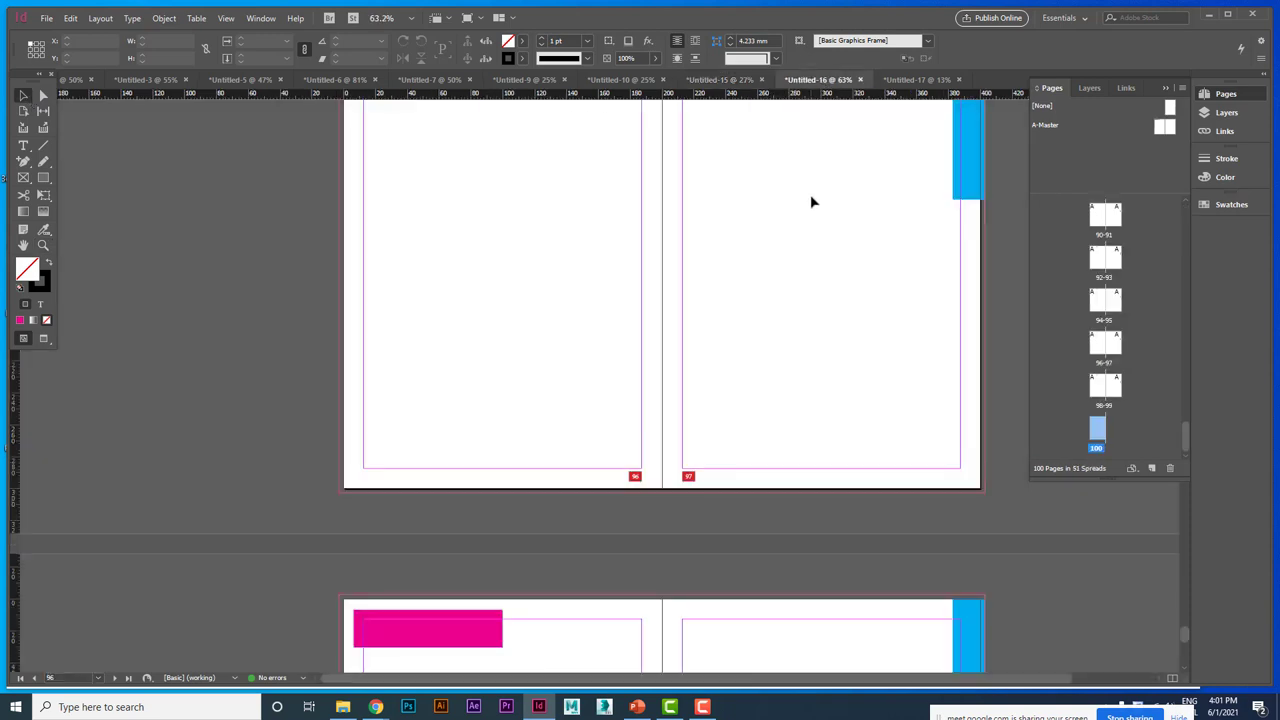
{"action": "key", "text": "ctrl+minus"}
{"action": "key", "text": "ctrl+minus"}
{"action": "key", "text": "ctrl+minus"}
{"action": "key", "text": "ctrl+minus"}
{"action": "key", "text": "ctrl+minus"}
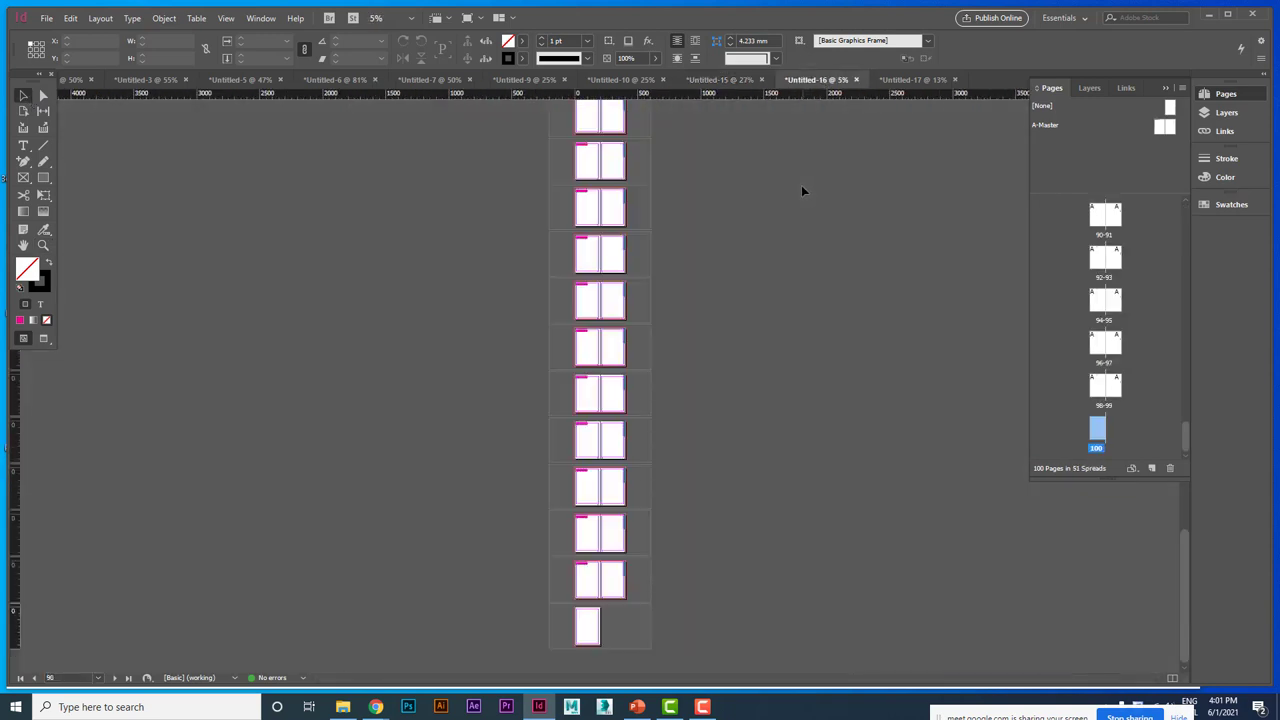
- Return to the Untitled-17 document and inspect the red header bars and page number tabs around page 4 up close
{"action": "left_click", "coordinate": [908, 80]}
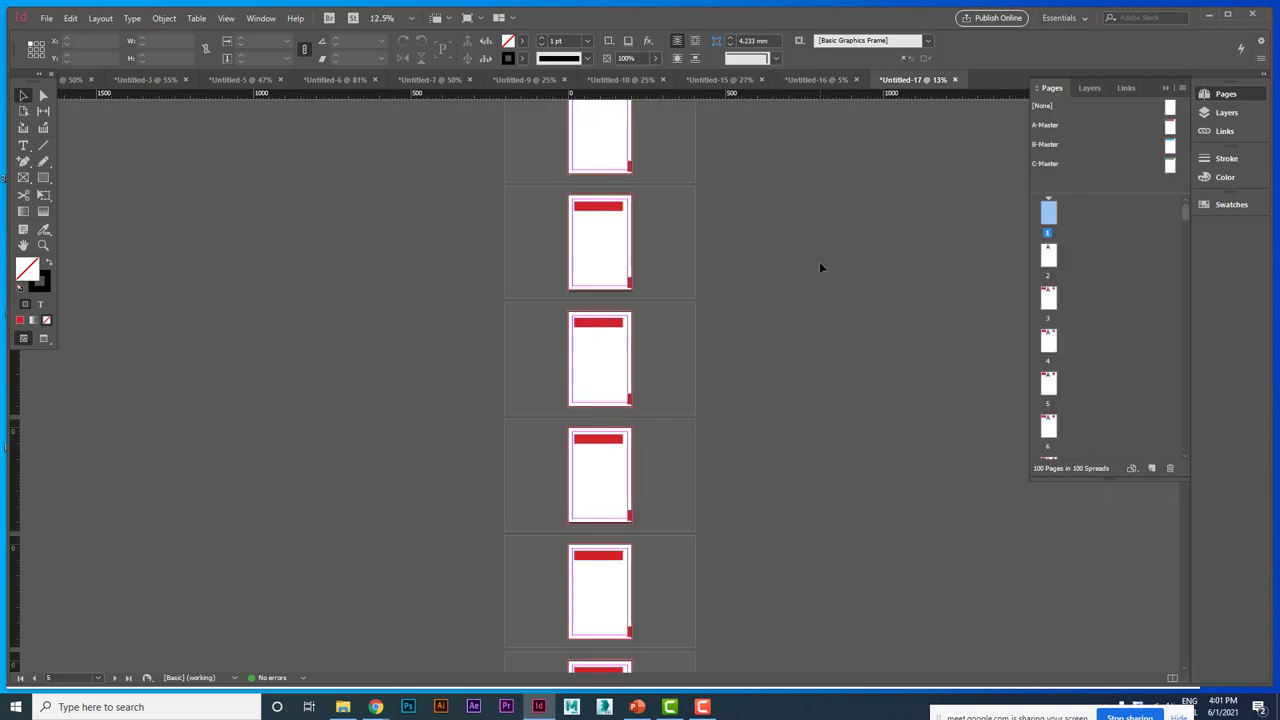
{"action": "left_click", "coordinate": [29, 100]}
{"action": "key", "text": "z"}
{"action": "key", "text": "ctrl+equal"}
{"action": "key", "text": "v"}
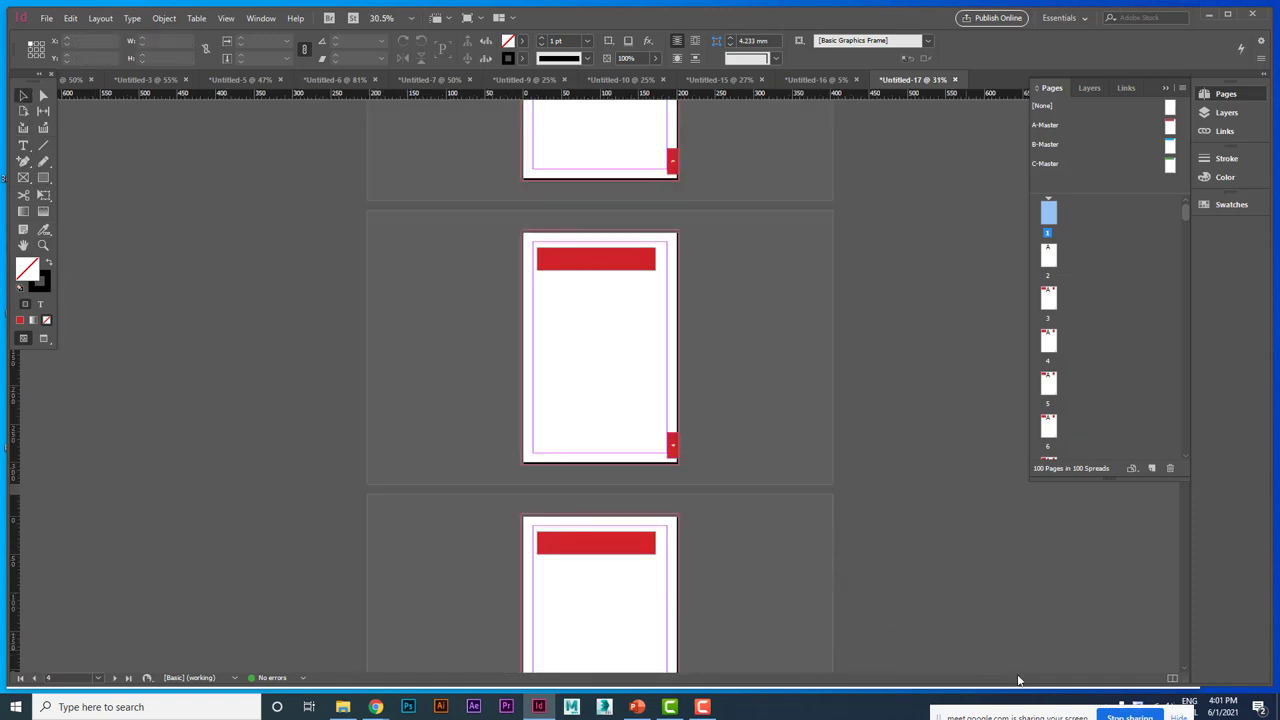